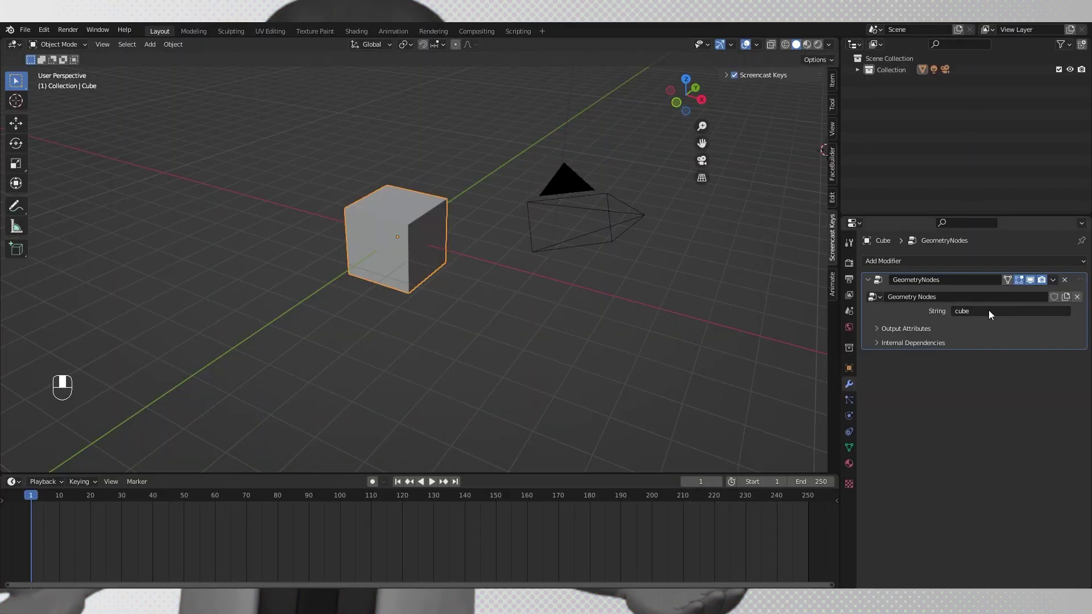
Try to insert a keyframe on the String input of the cube's Geometry Nodes modifier.
key("i")
key("i")
key("i")
key("i")
key("i")
key("i")
key("i")
key("i")
key("i")
key("i")
key("i")
key("i")
key("i")
key("i")
key("i")
key("i")
key("i")
key("i")
key("i")
key("i")
key("i")
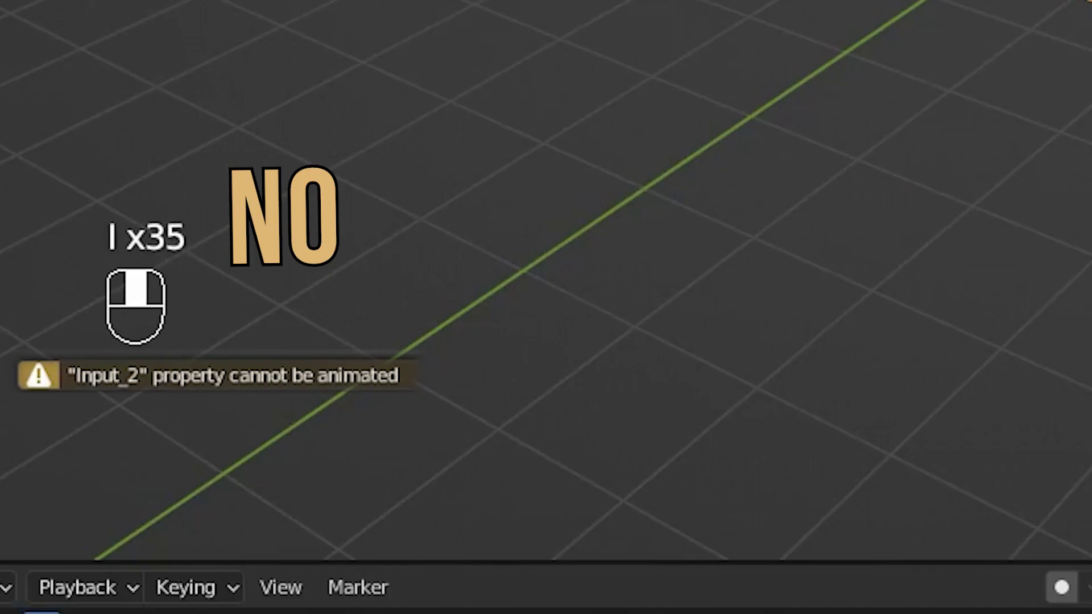
key("i")
key("i")
key("i")
key("i")
key("i")
key("i")
key("i")
key("i")
key("i")
key("i")
key("i")
key("i")
key("i")
key("i")
key("i")
key("i")
key("i")
key("i")
key("i")
key("i")
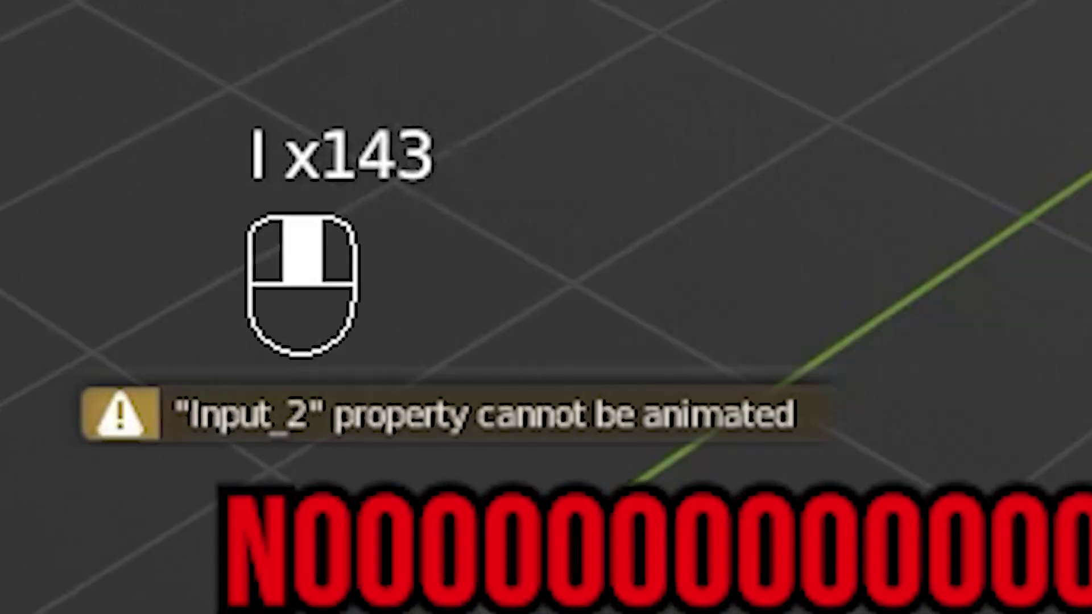
key("i")
key("i")
key("i")
key("i")
key("i")
key("i")
key("i")
key("i")
key("i")
key("i")
key("i")
key("i")
key("i")
key("i")
key("i")
key("i")
key("i")
key("i")
key("i")
key("i")
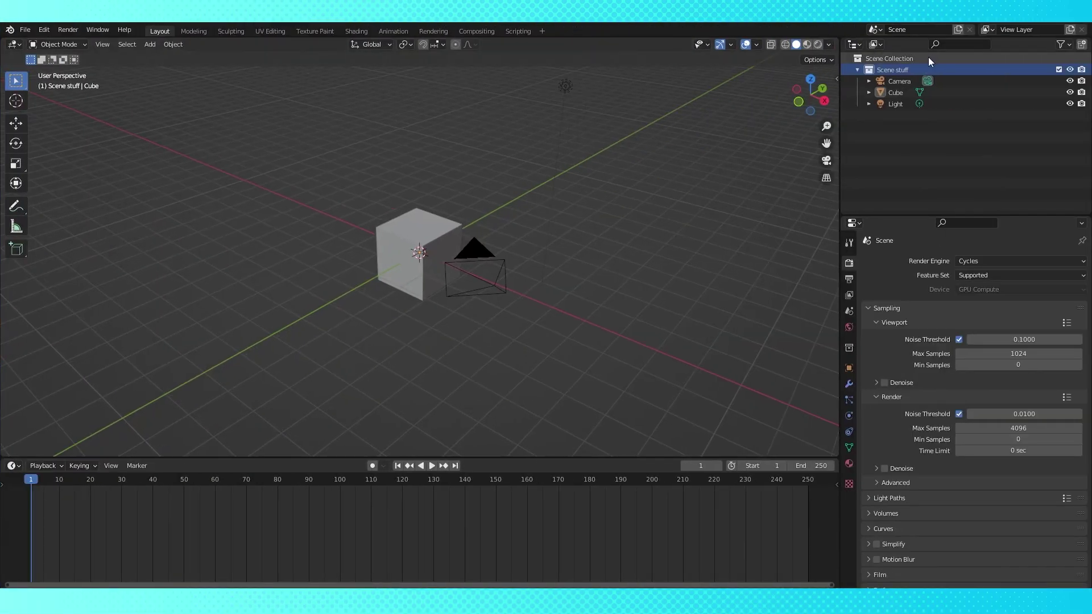
Create a nested collection named Objects inside Scene stuff and move the Cube into it.
right_click(906, 71)
left_click(825, 71)
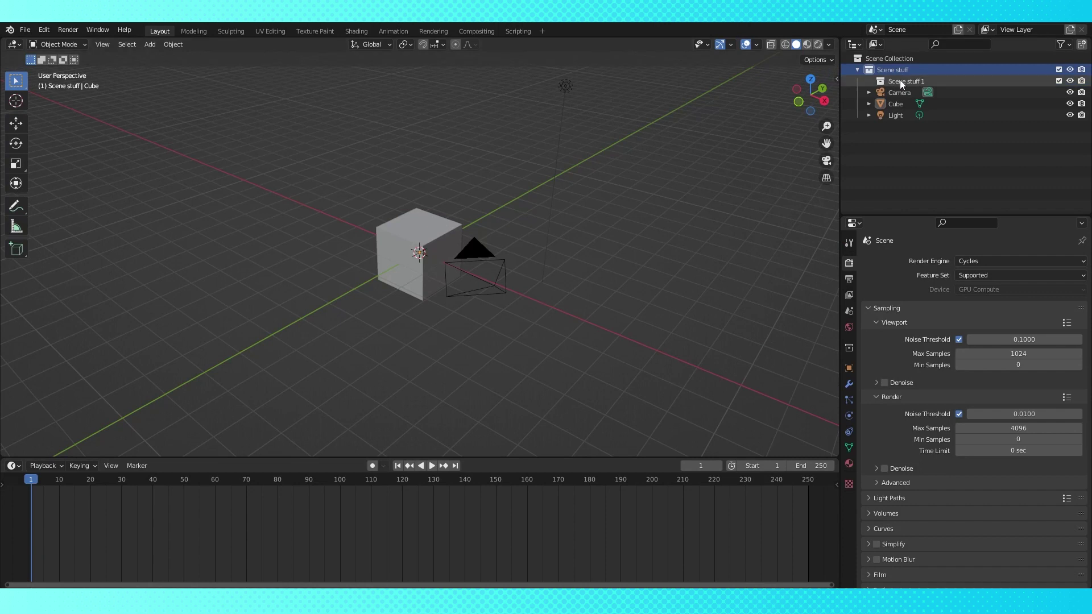
double_click(899, 80)
type("Objects")
key("Return")
left_click_drag(896, 104, 899, 82)
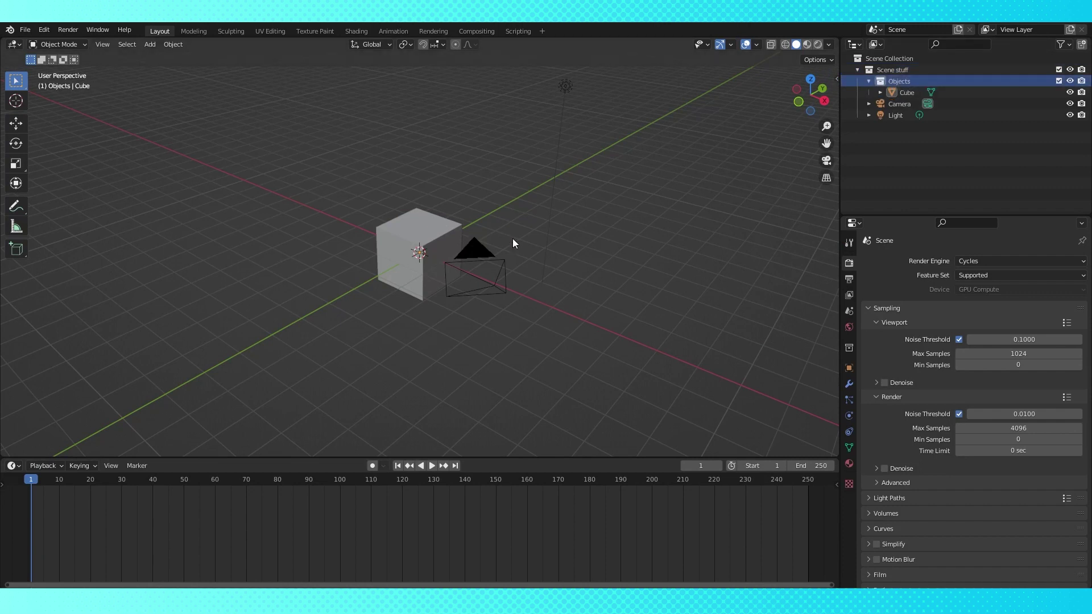
Hide the Cube from viewport and render, and add a UV sphere to the Objects collection, hidden as well.
left_click(1070, 93)
left_click(1081, 93)
key("shift+a")
mouse_move(432, 250)
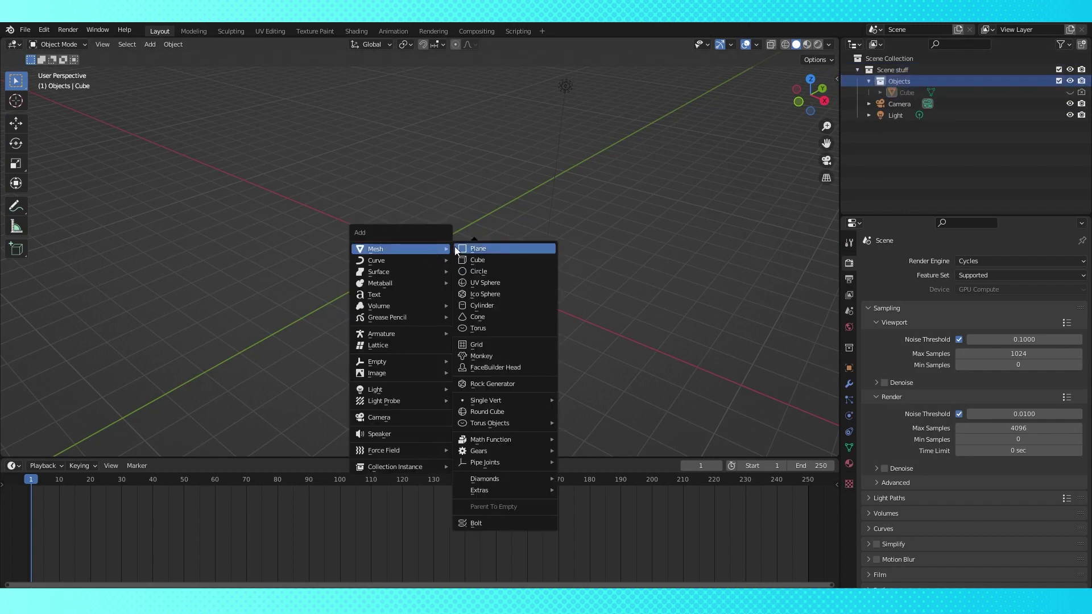
left_click(481, 283)
left_click(1069, 104)
Add a cylinder and a cone to the Objects collection and hide both of them.
key("shift+a")
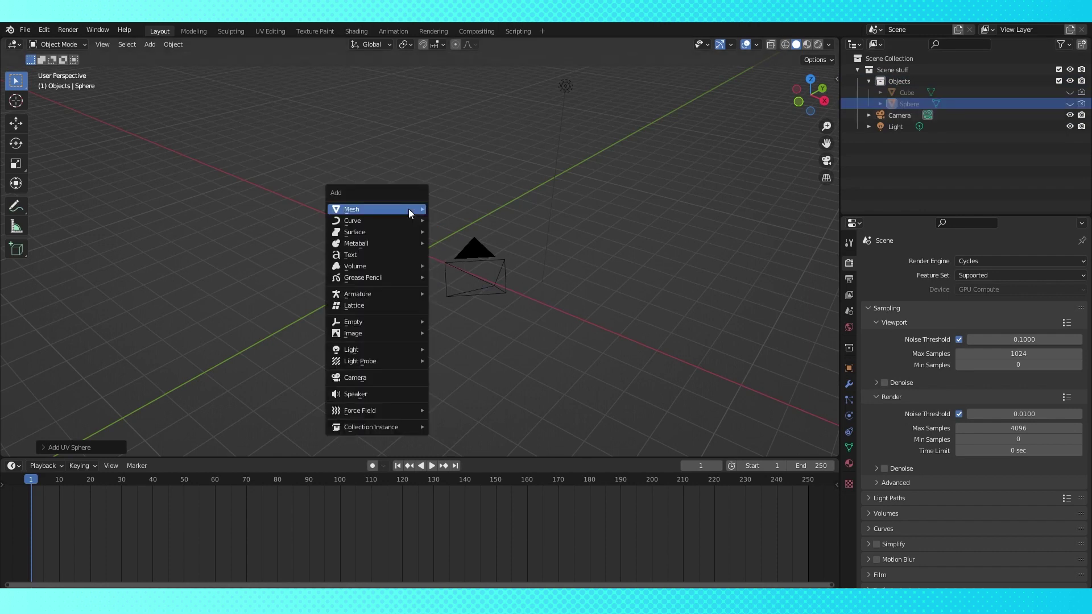
mouse_move(425, 210)
left_click(466, 263)
left_click(1069, 104)
key("shift+a")
mouse_move(404, 227)
left_click(434, 300)
left_click(1069, 92)
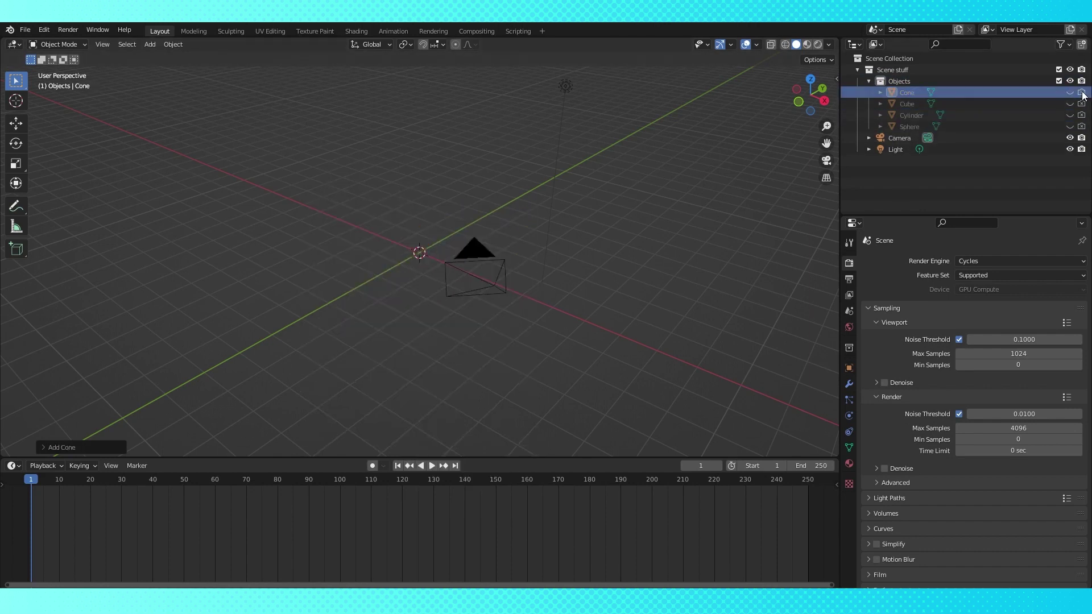
Collapse the Objects collection and add a plane mesh directly in the Scene stuff collection.
left_click(868, 81)
left_click(886, 70)
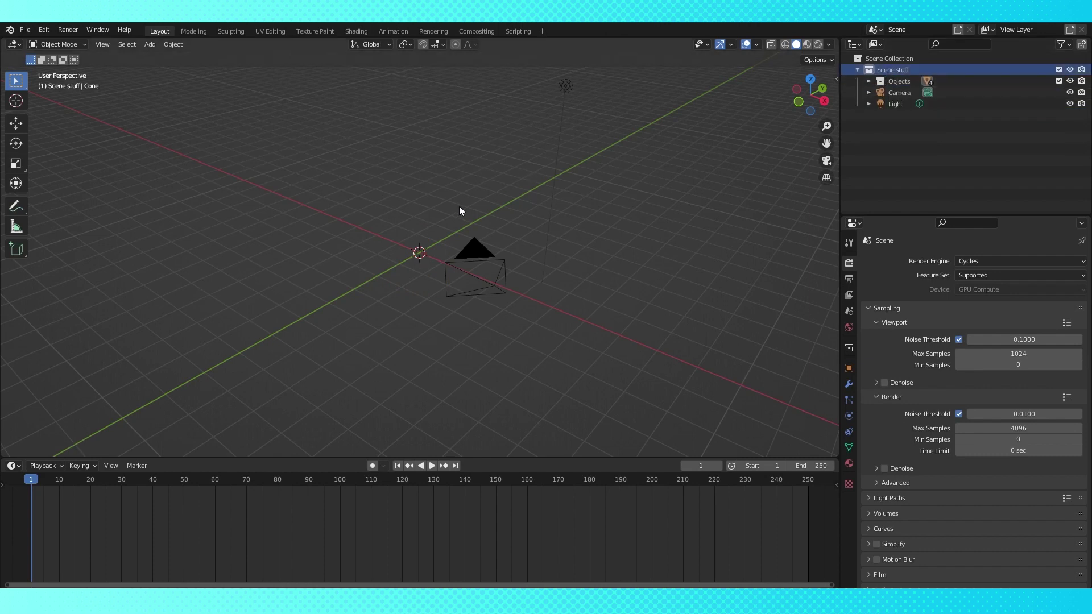
key("shift+a")
mouse_move(473, 206)
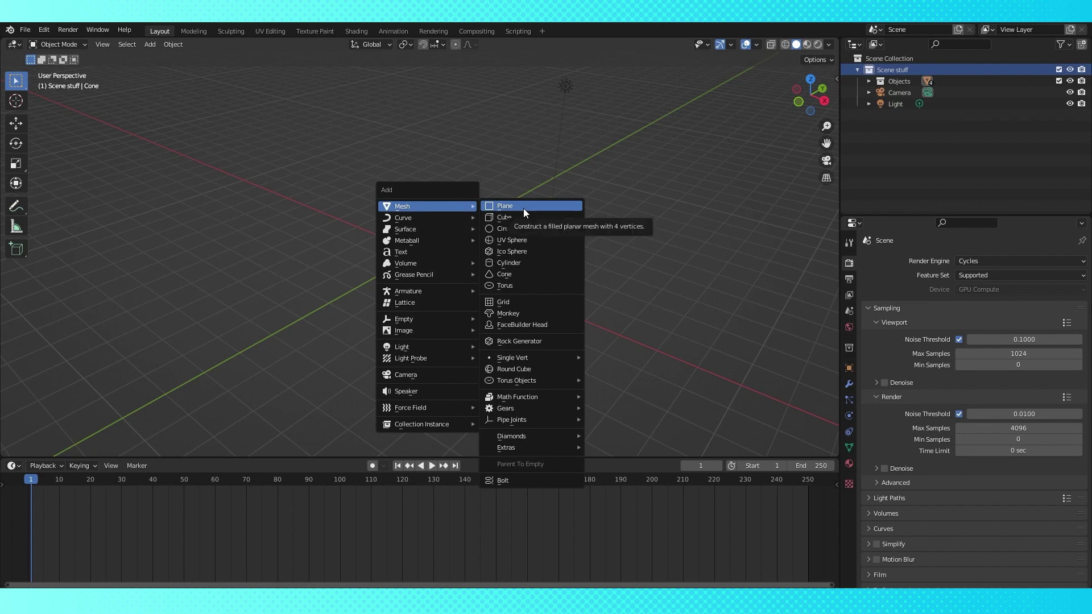
mouse_move(520, 359)
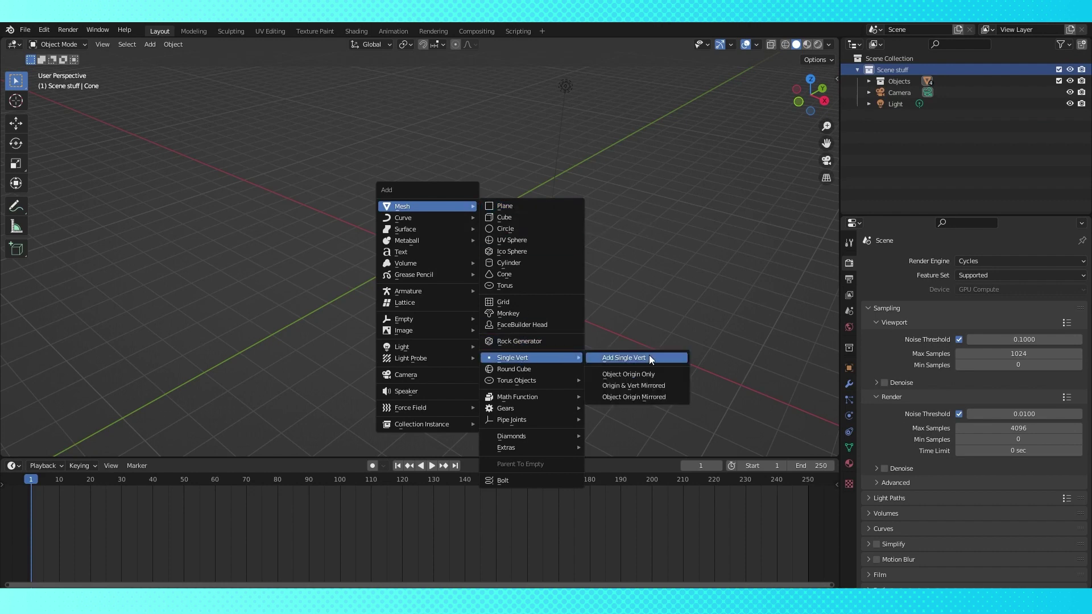
left_click(519, 206)
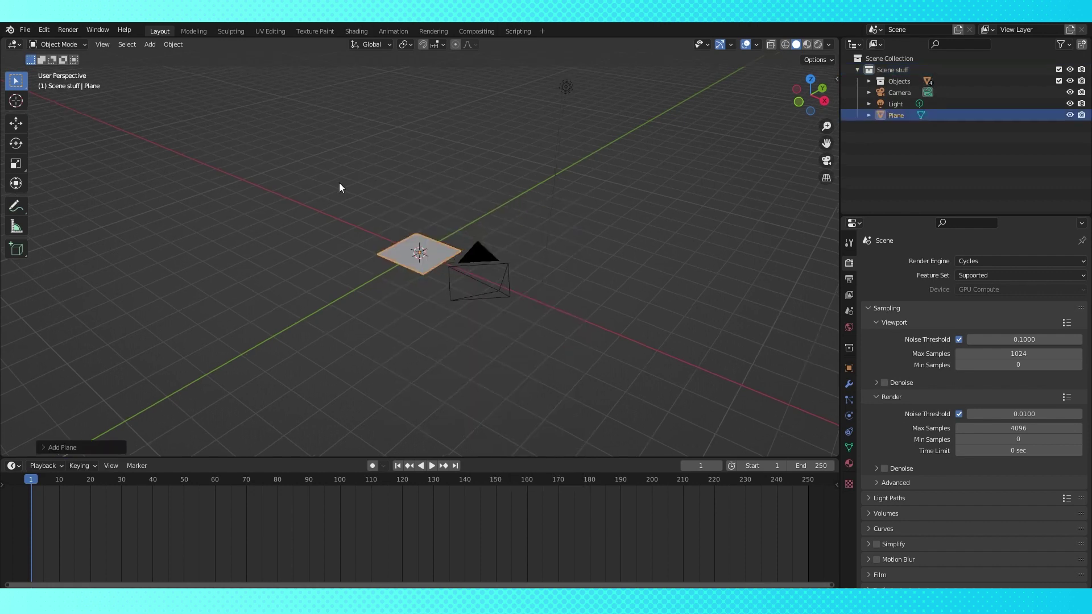
Merge all of the plane's vertices at center into a single point and return to Object Mode.
middle_click_drag(337, 182, 411, 202)
key("Tab")
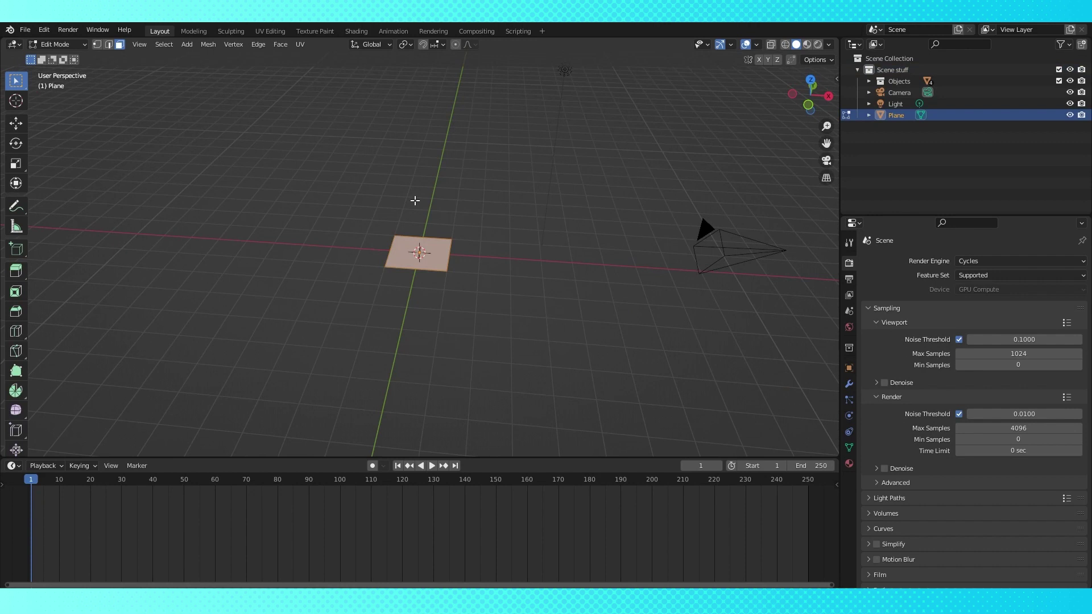
key("m")
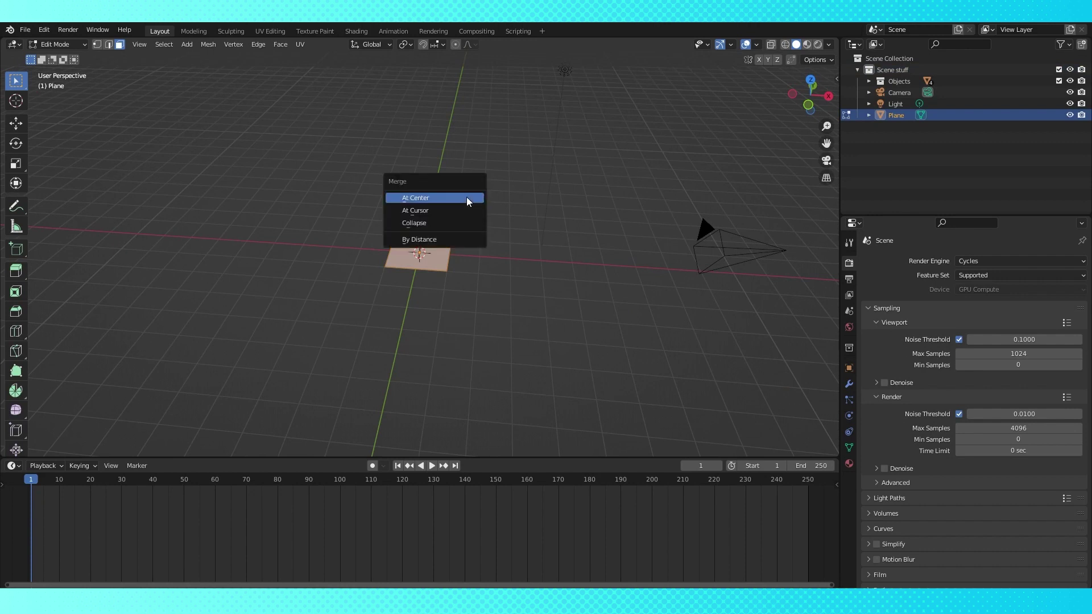
left_click(466, 197)
scroll(464, 195, "up", 2)
key("Tab")
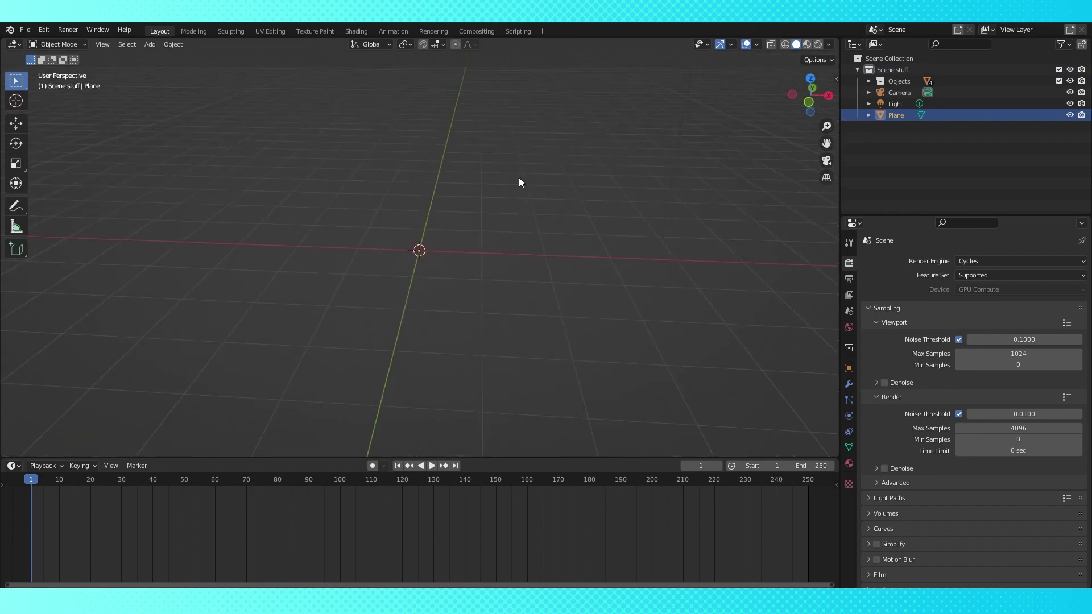
Turn the timeline into an enlarged Geometry Node Editor and create a new Geometry Nodes tree on the Plane.
left_click_drag(506, 458, 509, 339)
left_click(849, 384)
left_click(11, 346)
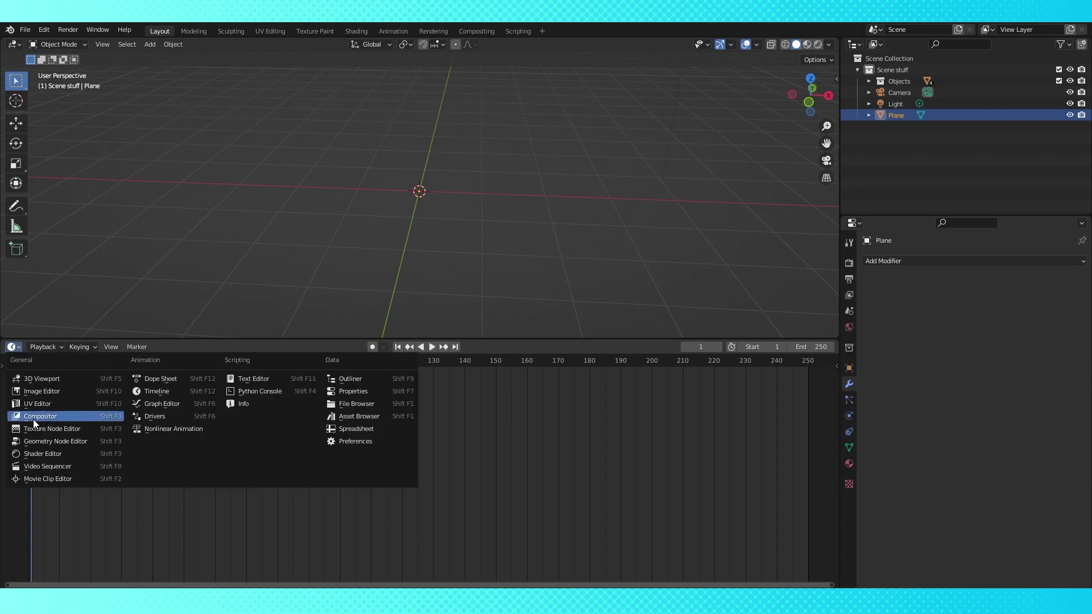
left_click(40, 445)
left_click(397, 348)
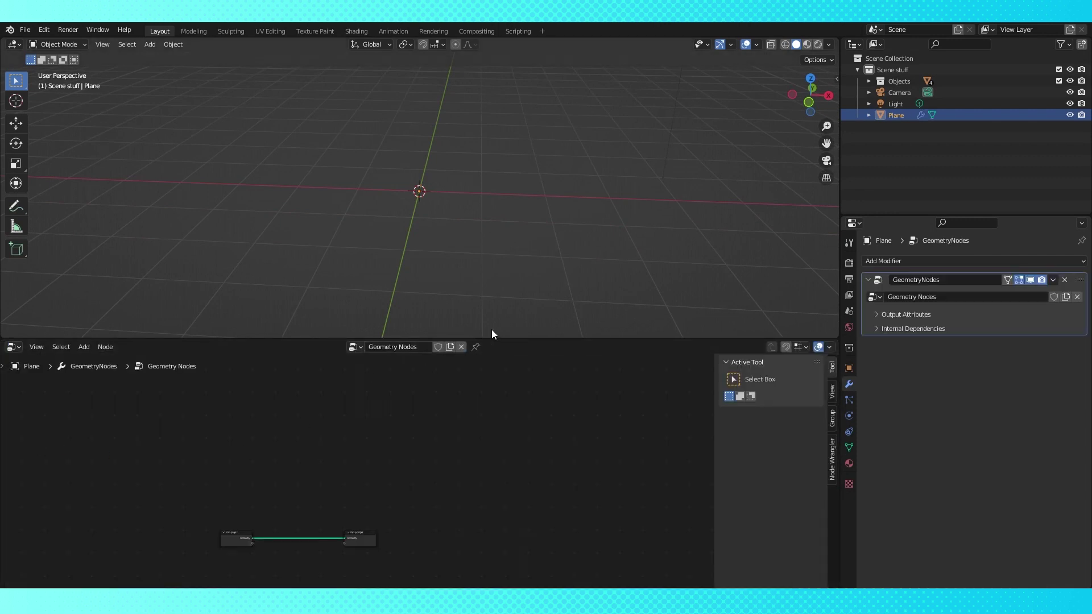
middle_click_drag(422, 484, 513, 400)
scroll(513, 401, "up", 9)
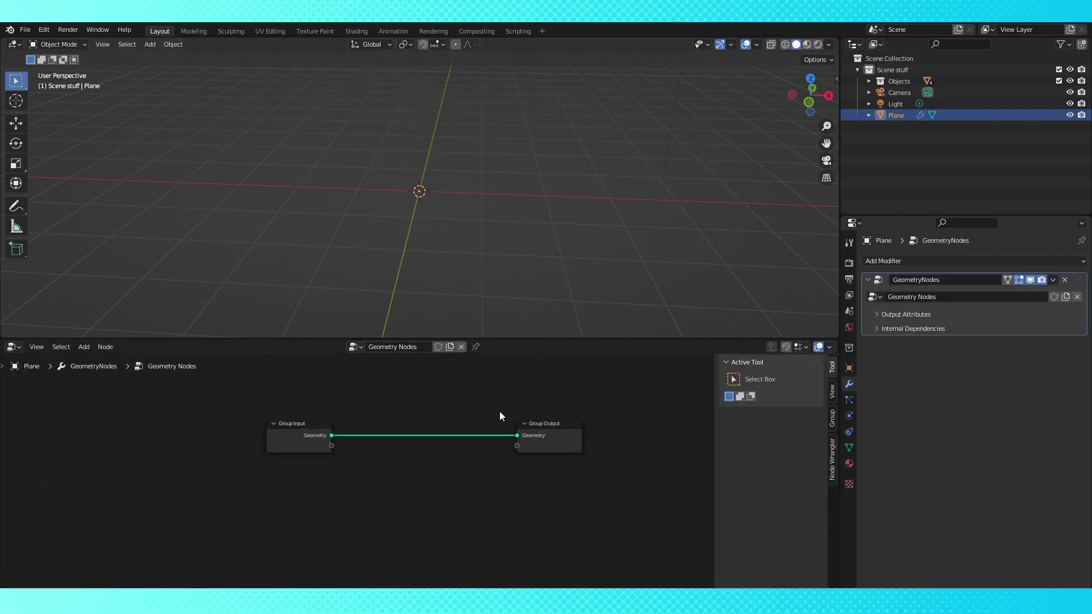
Insert an Instance on Points node before the Group Output and feed the Cube's Object Info geometry into its Instance input.
key("shift+a")
mouse_move(449, 384)
left_click(549, 381)
left_click(424, 403)
left_click(869, 81)
left_click_drag(907, 104, 411, 449)
left_click_drag(317, 447, 222, 433)
scroll(254, 534, "down", 3)
middle_click_drag(253, 534, 382, 441)
left_click_drag(382, 442, 301, 444)
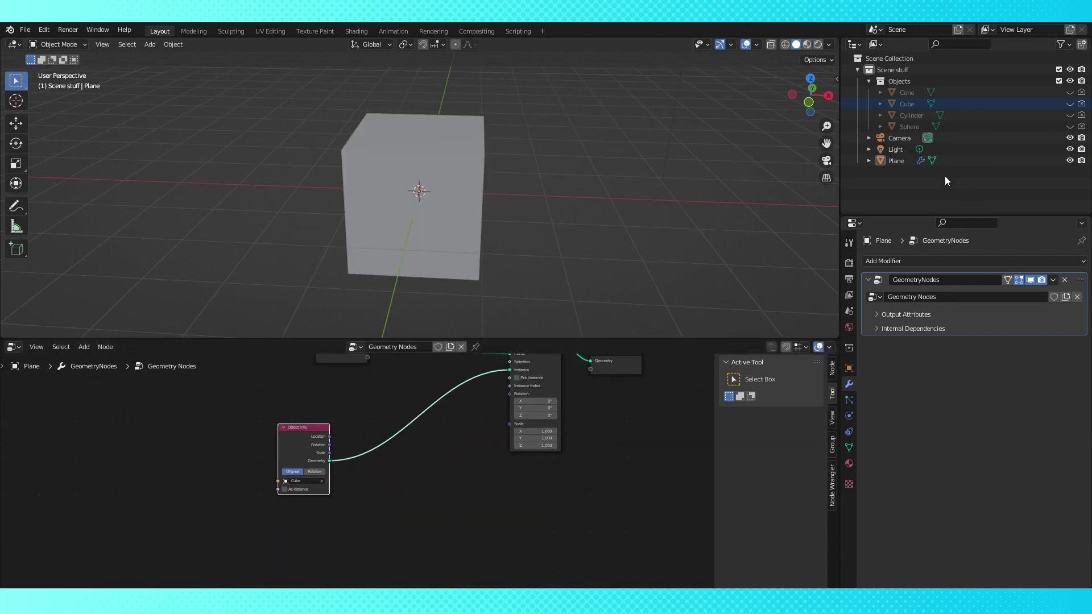
Add Object Info nodes for the Cone, Cylinder and Sphere to the node tree.
left_click_drag(907, 92, 340, 489)
left_click_drag(911, 114, 486, 514)
key("Home")
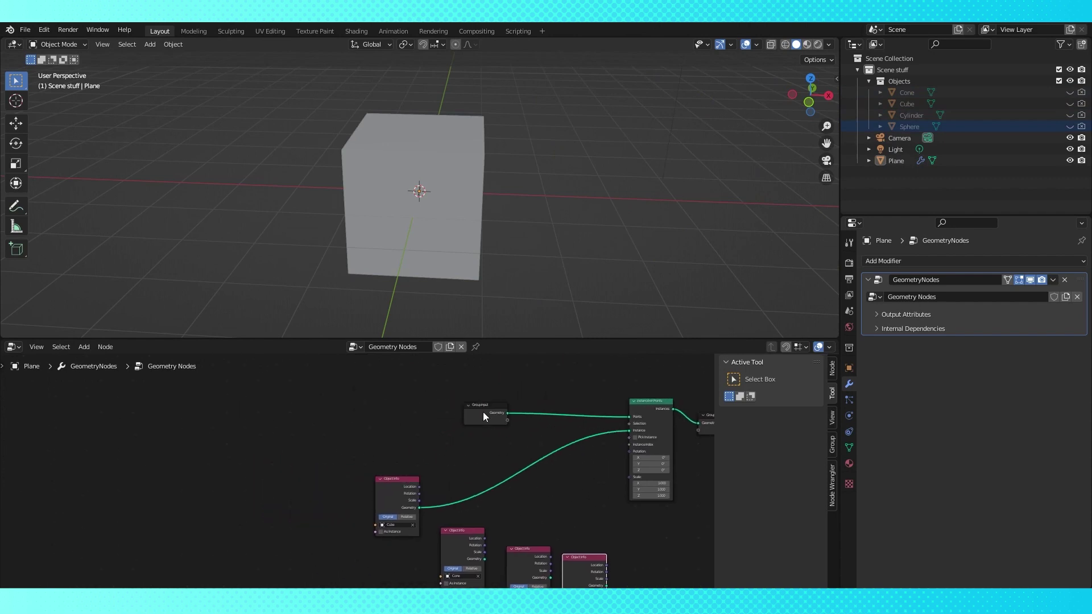
Add a geometry Switch node with the Cube's geometry in True and its output wired to Instance on Points' Instance input.
key("shift+a")
mouse_move(394, 489)
left_click(487, 485)
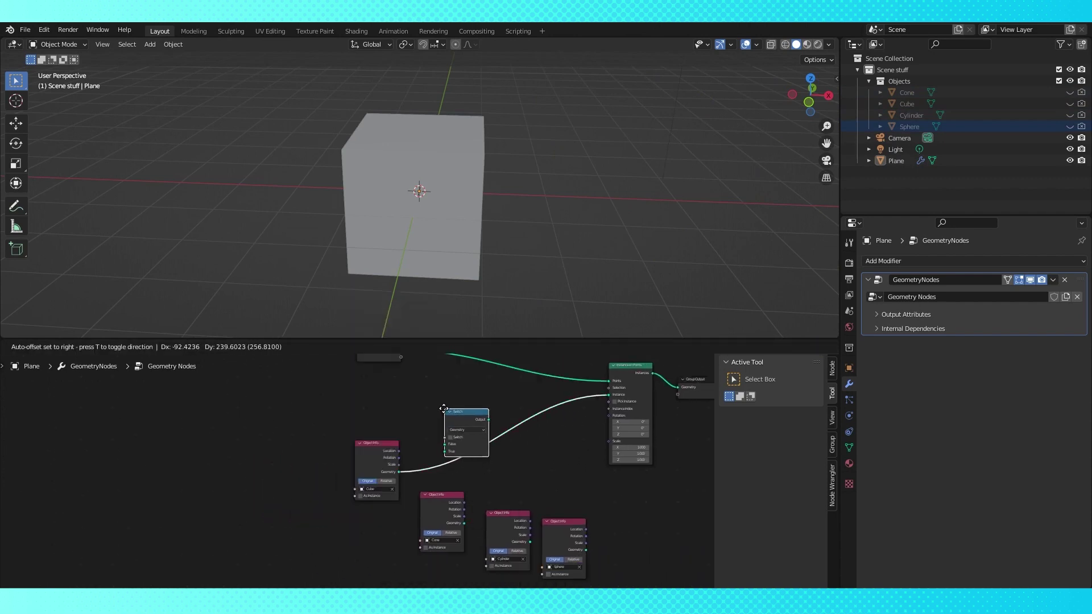
left_click(433, 388)
left_click_drag(609, 394, 433, 431)
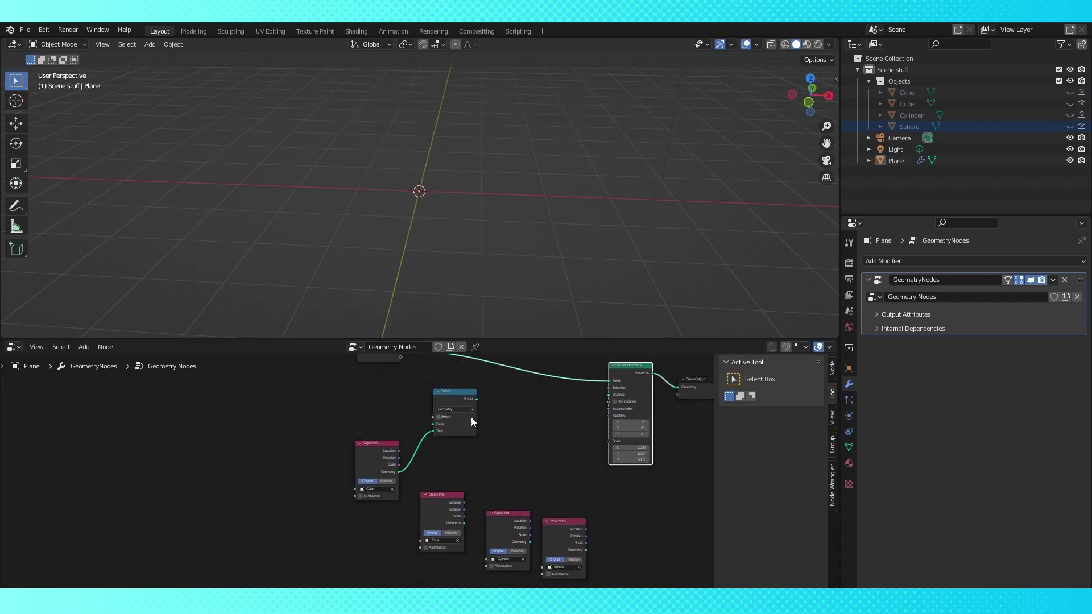
left_click_drag(476, 399, 610, 395)
left_click_drag(372, 448, 329, 472)
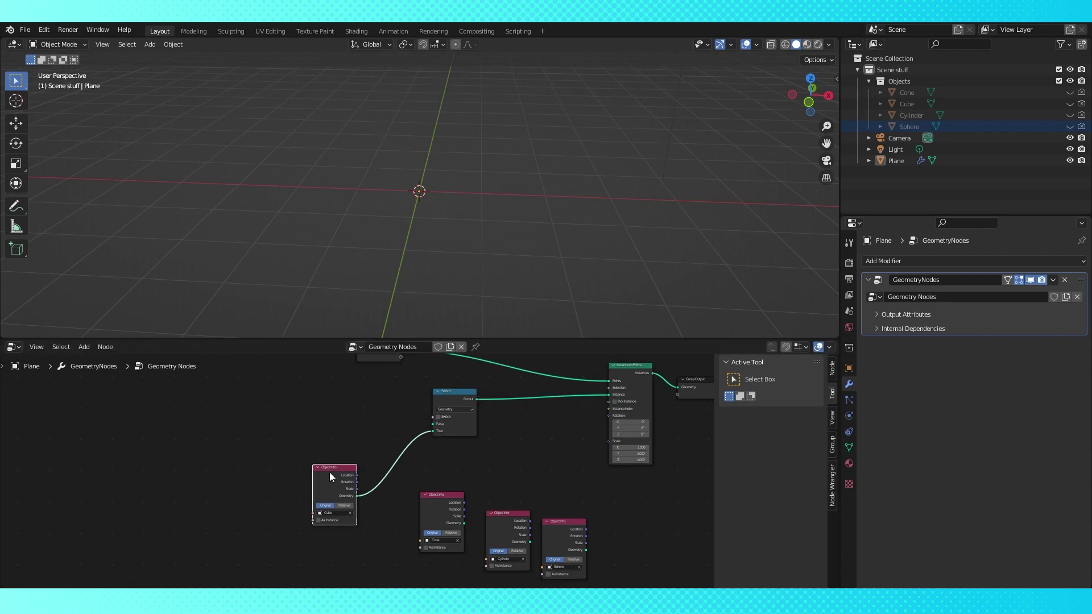
Duplicate the Switch node into the chain after the first one and connect the Cone's geometry to its True input.
left_click_drag(450, 402, 416, 428)
key("shift+d")
left_click(486, 416)
left_click_drag(464, 522, 469, 444)
left_click_drag(446, 503, 426, 506)
Insert a third Switch node into the chain and connect the Cylinder's geometry to its True input.
left_click(487, 412)
key("shift+d")
left_click(556, 408)
left_click_drag(530, 542, 538, 441)
left_click_drag(340, 395, 537, 538)
Insert a fourth Switch node before Instance on Points and connect the Sphere's geometry to its True input.
left_click(557, 407, "shift")
left_click_drag(557, 407, 443, 419)
left_click(443, 420)
key("shift+d")
left_click(513, 411)
left_click_drag(556, 539, 496, 445)
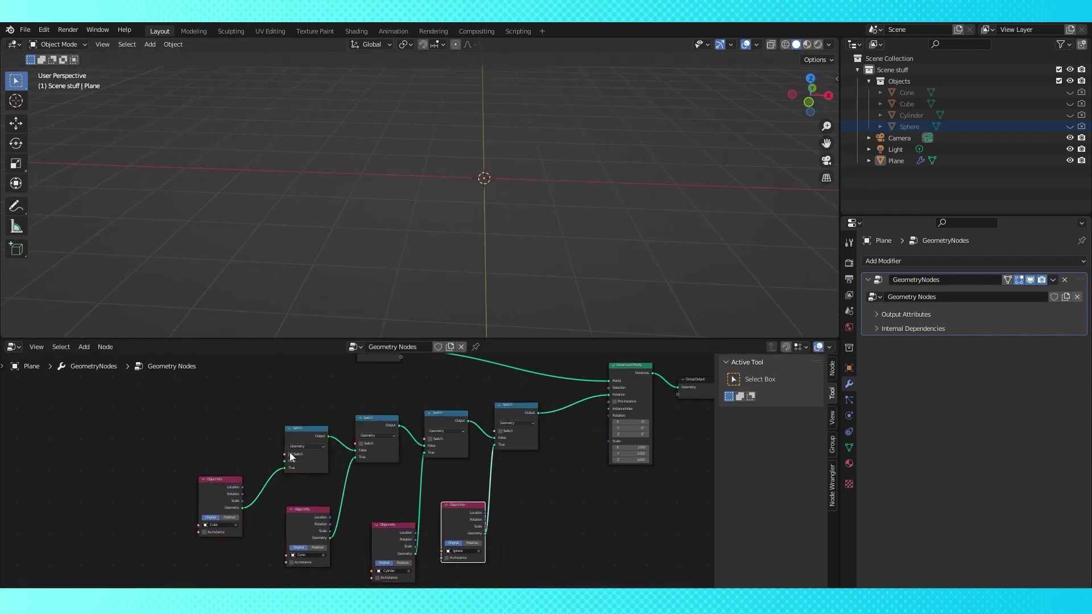
Test the Switch nodes by toggling their Switch options on and off again.
left_click(290, 453)
left_click(290, 454)
left_click(360, 443)
left_click(361, 443)
left_click(430, 438)
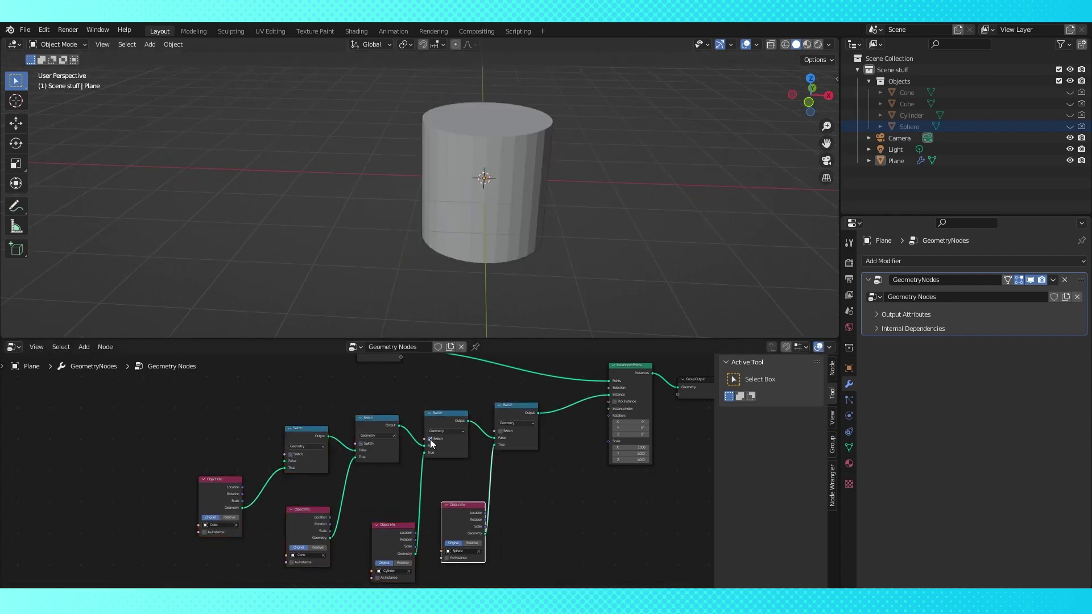
left_click(430, 438)
Move the Group Input node above the start of the Switch chain and place a Compare node below it.
middle_click_drag(444, 404, 538, 463)
scroll(538, 462, "down", 1)
left_click_drag(477, 408, 300, 412)
middle_click_drag(369, 441, 374, 419)
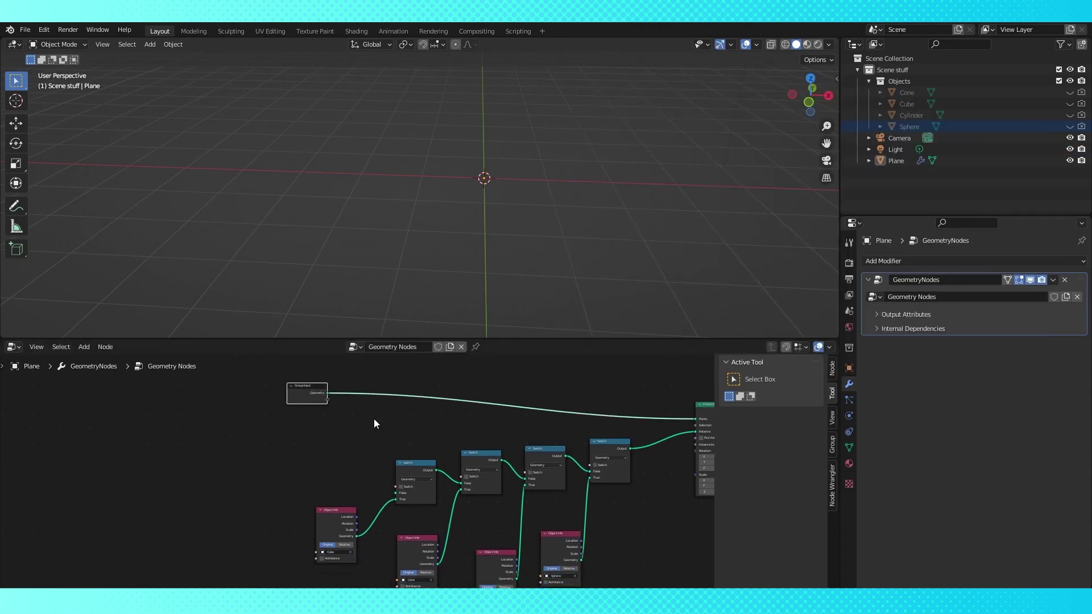
left_click_drag(320, 400, 376, 455)
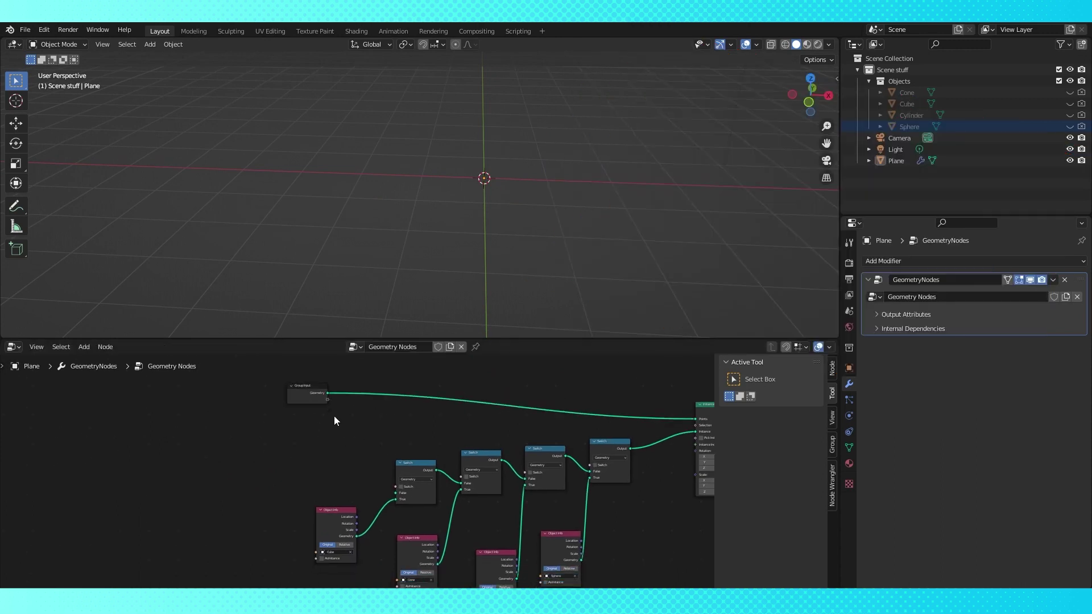
key("shift+a")
mouse_move(375, 453)
left_click(415, 359)
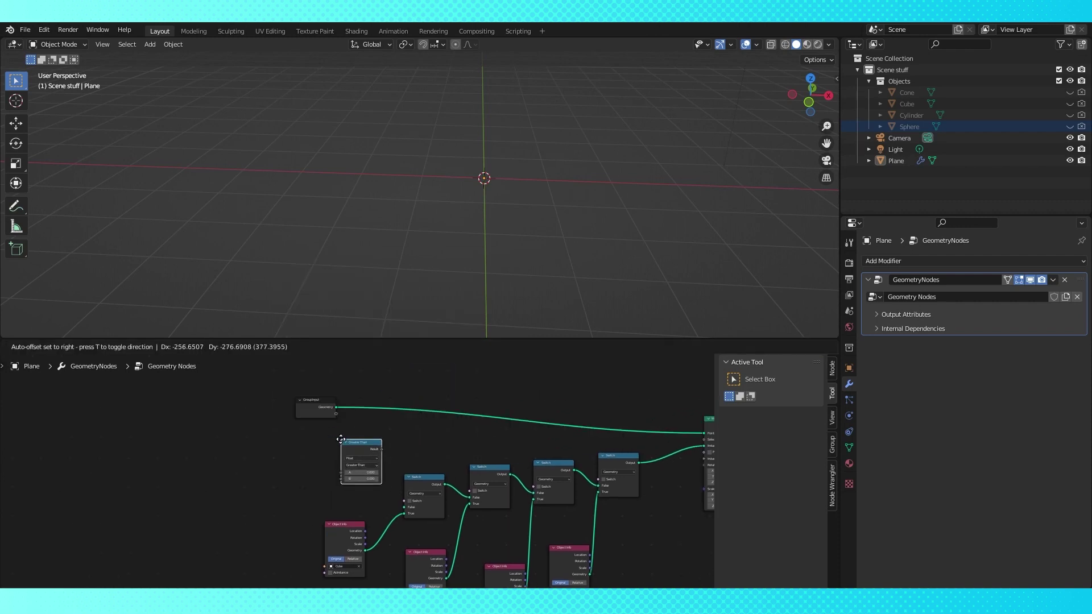
left_click(387, 450)
Set the Compare node to String and Equal, comparing a new group input in A with "Cube" in B.
scroll(387, 449, "up", 2)
left_click(371, 452)
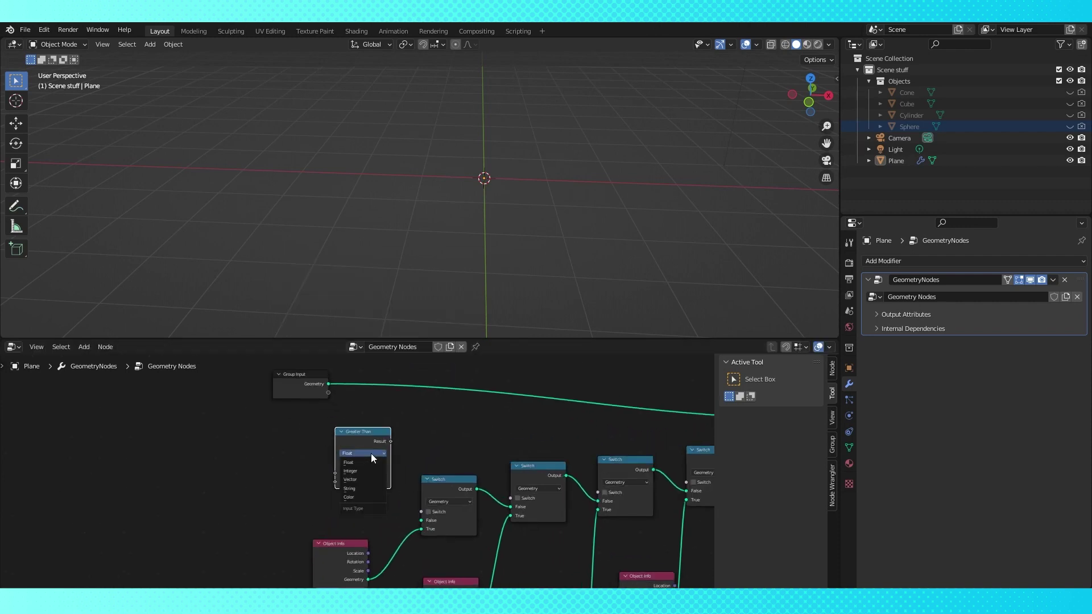
left_click(366, 489)
left_click_drag(308, 392, 335, 473)
left_click_drag(354, 431, 334, 423)
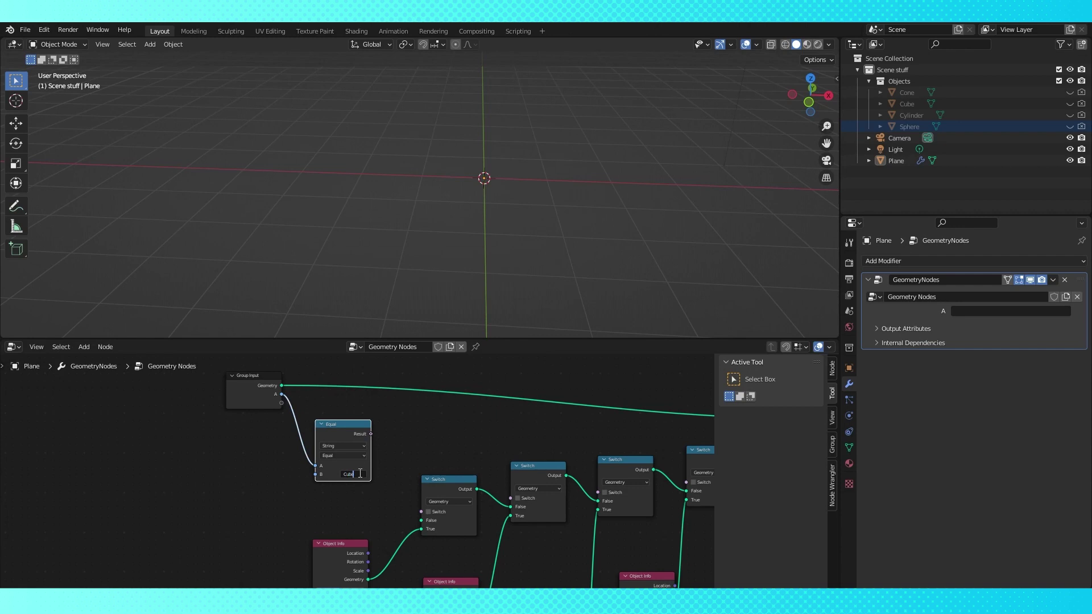
key("Return")
Connect the comparison result to the first Switch node's Switch input and set the modifier's A input to "Cube".
middle_click_drag(379, 469, 352, 457)
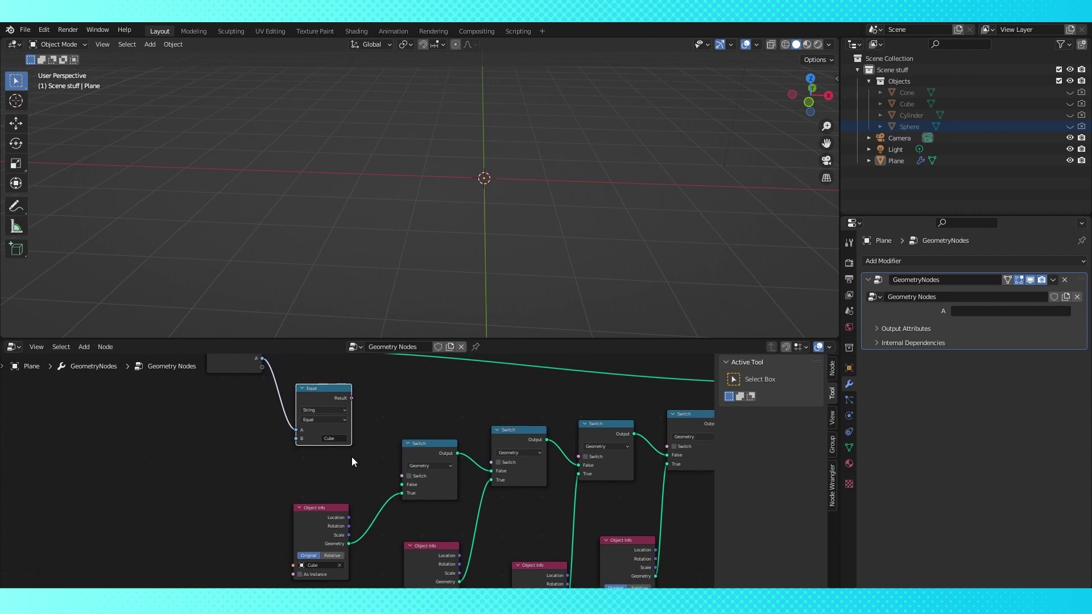
left_click_drag(351, 398, 401, 476)
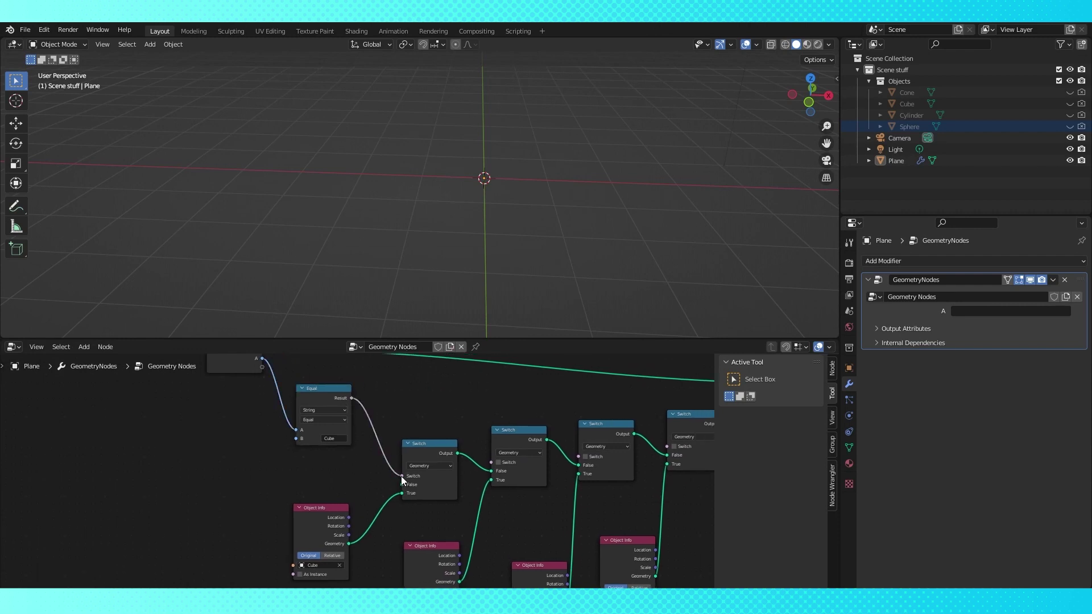
middle_click_drag(423, 418, 425, 462)
left_click(1003, 311)
type("Cube")
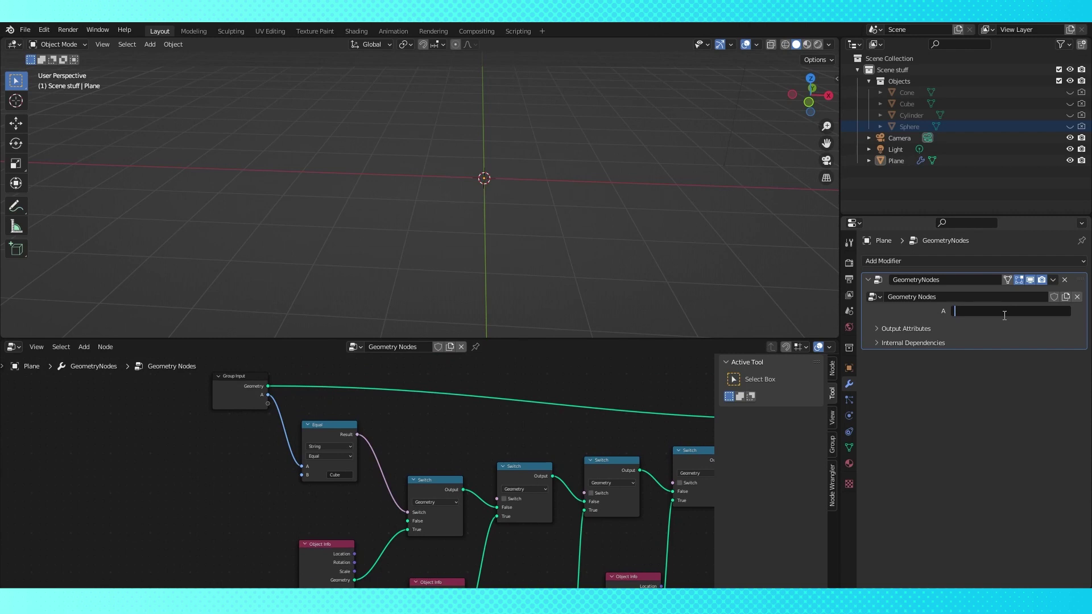
key("Return")
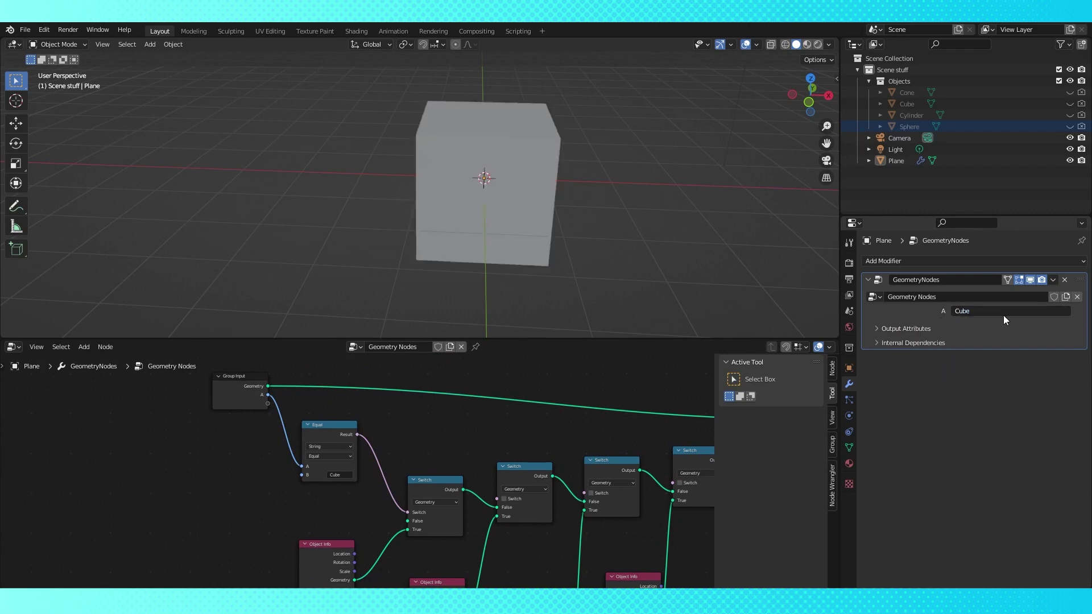
middle_click_drag(633, 209, 582, 195)
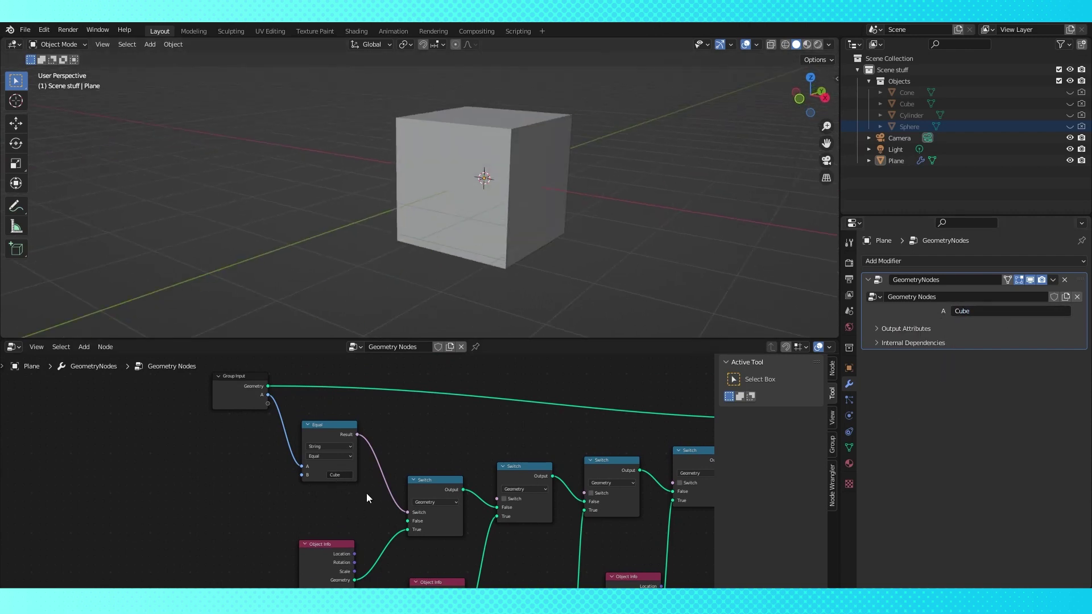
Enlarge the node editor and move the Switch and Object Info nodes to make room around the Equal node.
middle_click_drag(431, 487, 454, 428)
left_click_drag(603, 337, 603, 191)
scroll(538, 165, "down", 4)
middle_click_drag(626, 250, 517, 308)
scroll(356, 391, "down", 3)
left_click_drag(356, 386, 600, 548)
key("g")
left_click(614, 581)
Duplicate the Equal node, set its B string to "Cone" and keep its A fed by the group input.
left_click(277, 370)
key("shift+d")
left_click(368, 373)
scroll(352, 396, "up", 3)
left_click(403, 413)
type("Co")
left_click_drag(207, 331, 356, 404)
Move the Cone and Cylinder Object Info nodes up closer beneath their Switch nodes.
middle_click_drag(417, 535, 386, 476)
left_click(385, 477)
left_click_drag(480, 527, 467, 462)
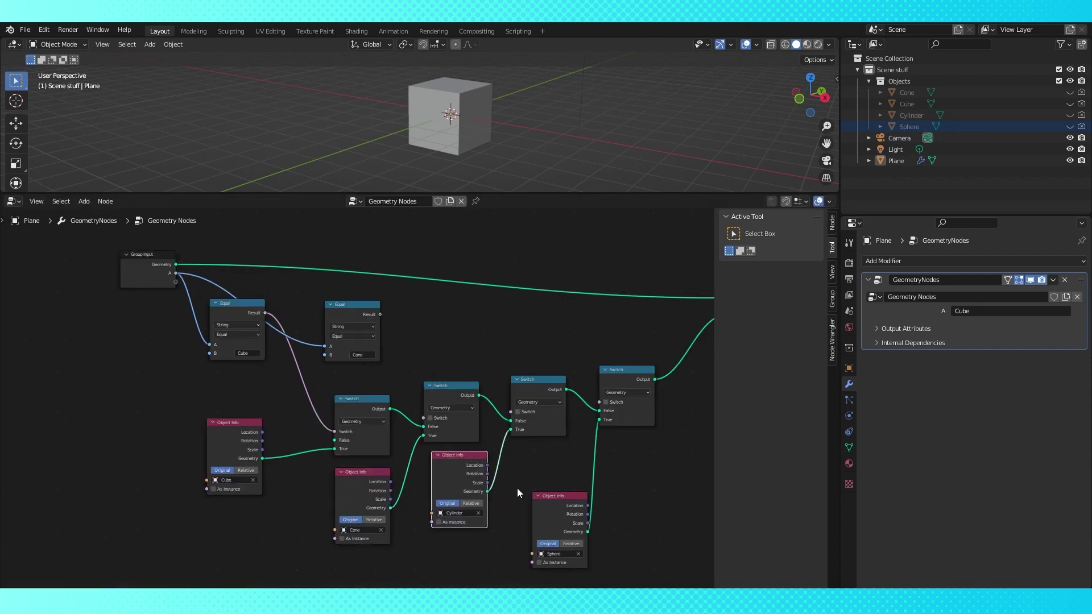
Move the Sphere Object Info node up beneath its Switch and connect the Cone Equal result to the second Switch node's Switch input.
left_click_drag(557, 498, 537, 459)
left_click(378, 311)
left_click_drag(380, 315, 424, 418)
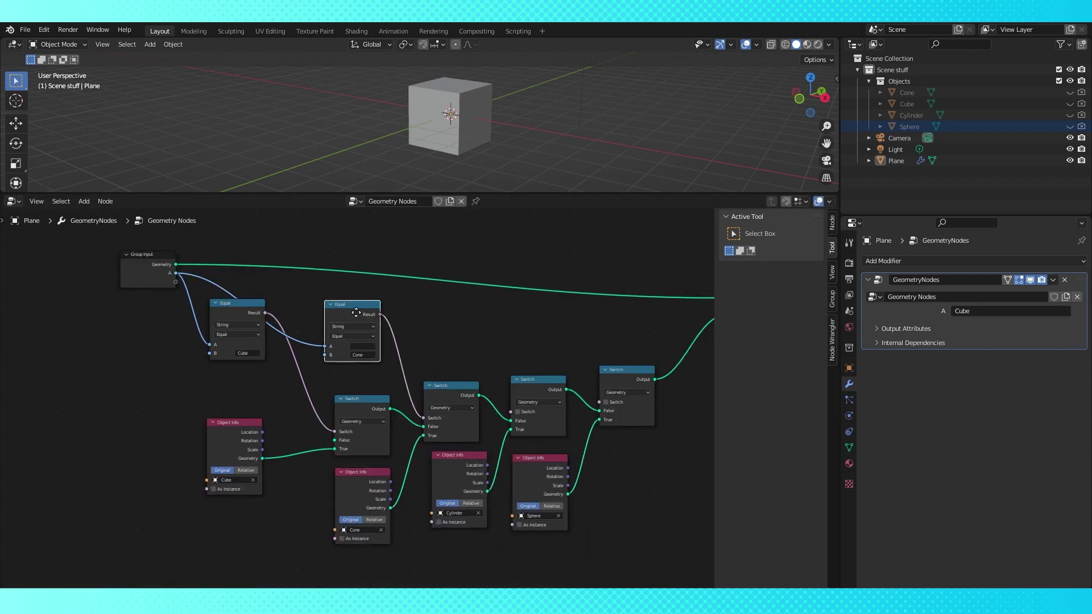
Duplicate the Equal node with B set to "Cylinder", linking the group's A input to it and its result to the third Switch.
key("shift+d")
left_click(473, 312)
left_click(487, 353)
type("Cy")
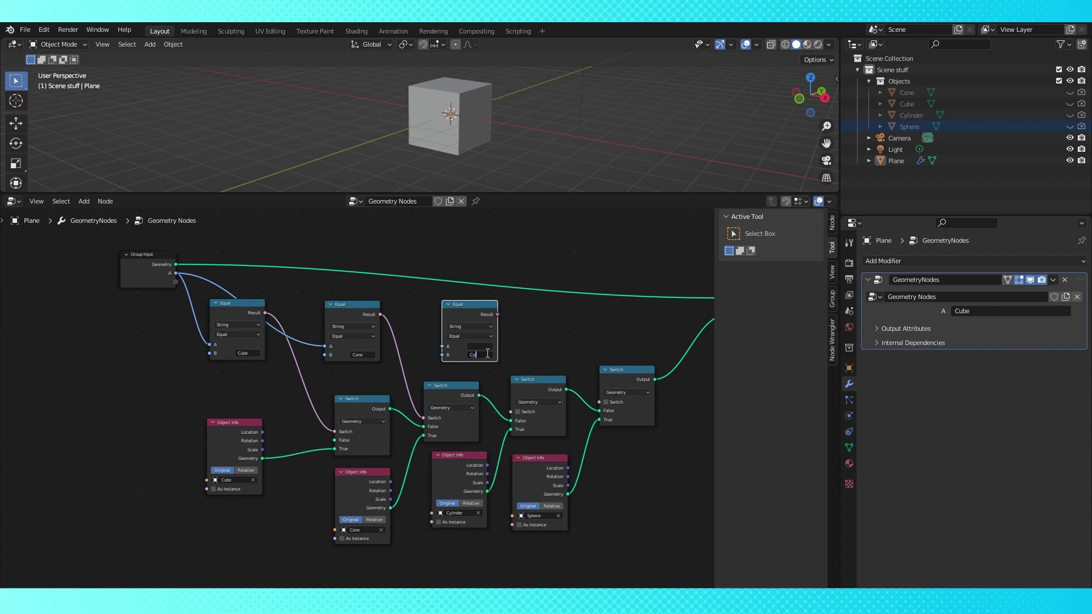
left_click_drag(176, 273, 442, 346)
Duplicate the Equal node with B set to "Sphere", linking the group's A input to it and its result to the last Switch.
left_click(477, 313)
key("shift+d")
left_click(572, 316)
left_click(573, 357)
type("Sphere")
key("Return")
left_click_drag(176, 273, 536, 348)
left_click_drag(591, 316, 600, 402)
Test the modifier's A input with the strings "Cone", "Cylinder" and "Sphere".
left_click(988, 311)
type("Cone")
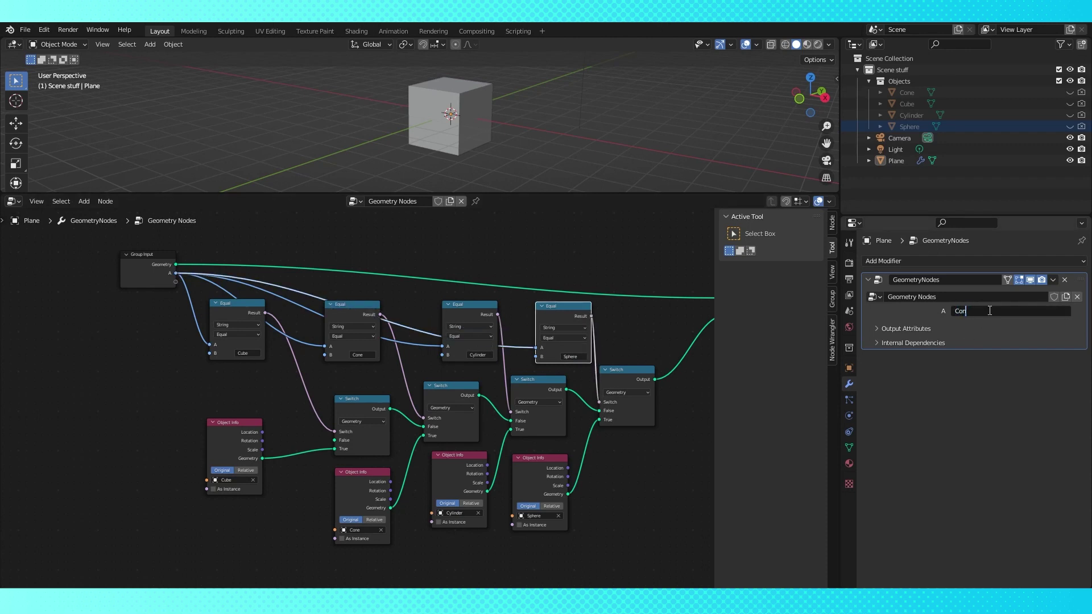
key("Return")
left_click(989, 311)
type("Cylinder")
key("Return")
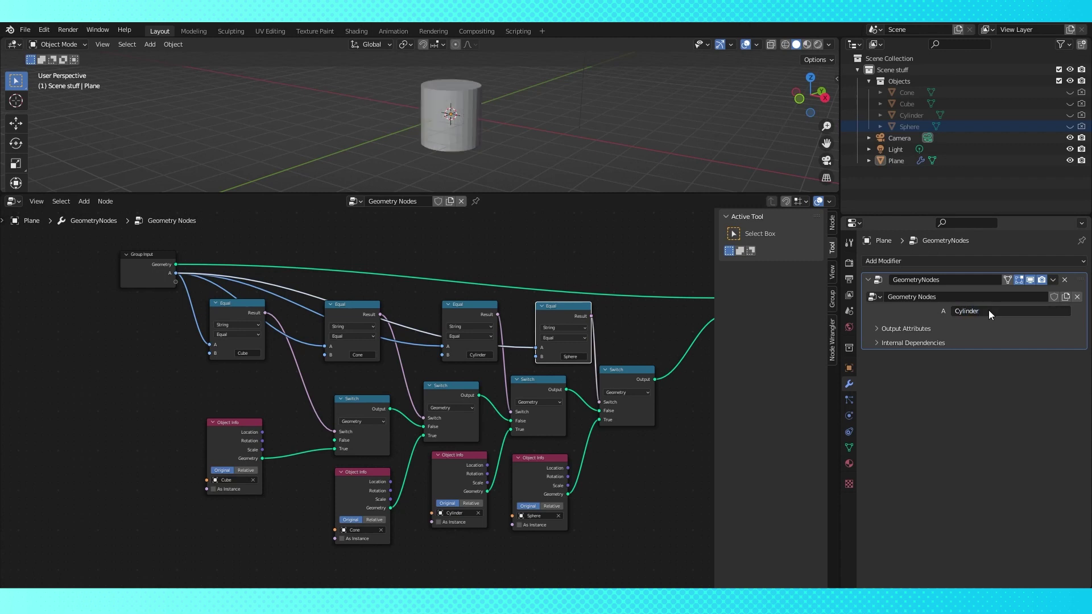
left_click(989, 312)
type("Sphere")
key("Return")
Test the modifier's A input with the lowercase string "cube".
left_click(988, 311)
type("cube")
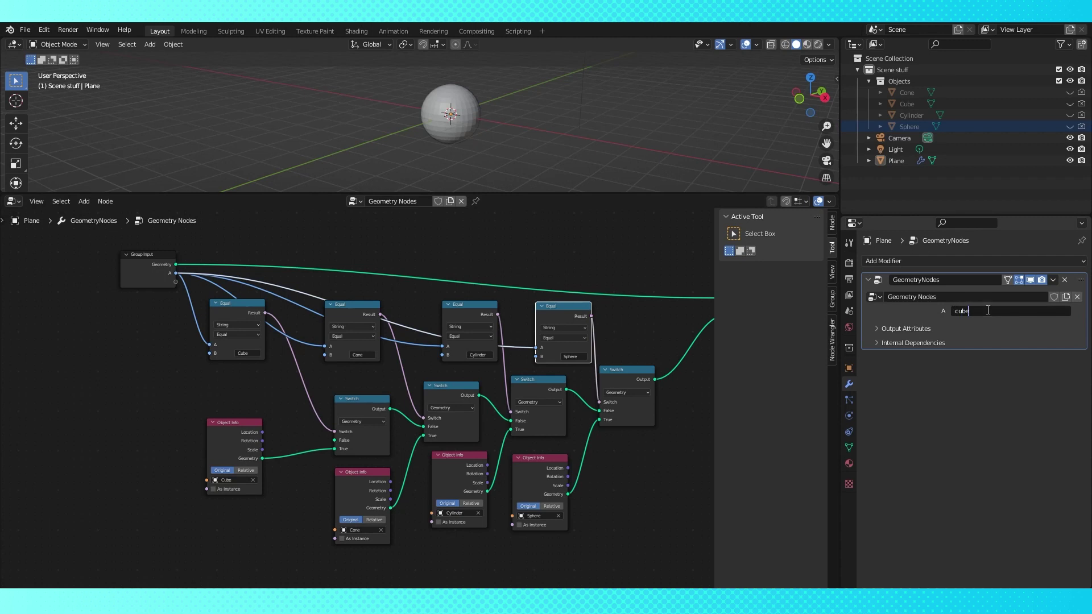
key("Return")
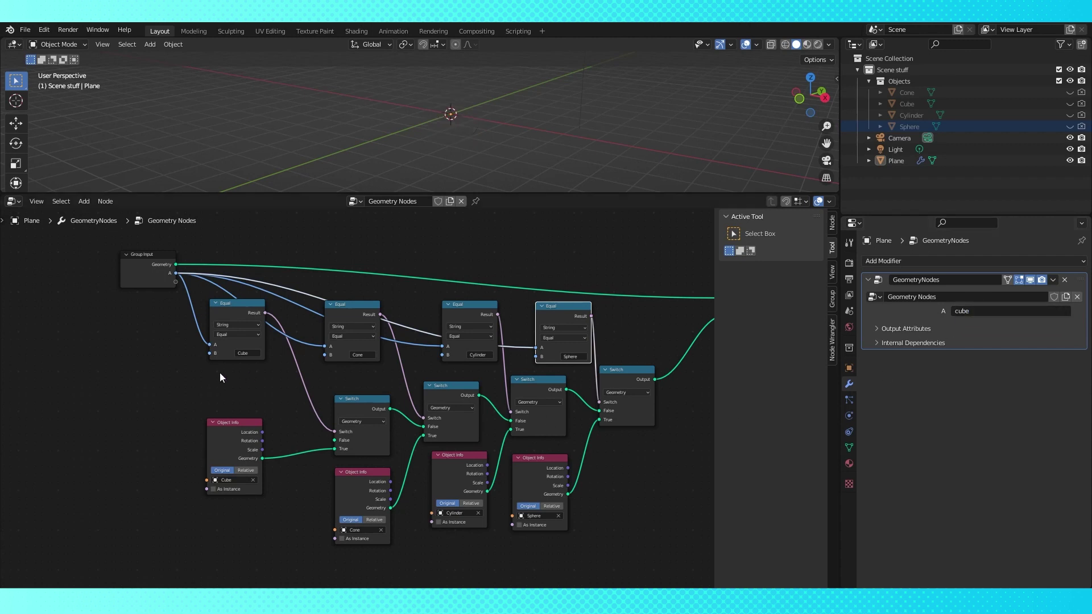
Move the Cube Object Info node and the Cube Equal node down to make room for another comparison.
middle_click_drag(238, 392, 322, 415)
scroll(324, 418, "down", 2)
left_click_drag(317, 451, 348, 495)
left_click_drag(318, 351, 320, 431)
Duplicate the Cube Equal node above the original, set its B string to "cube" and feed its A from the group input.
key("shift+d")
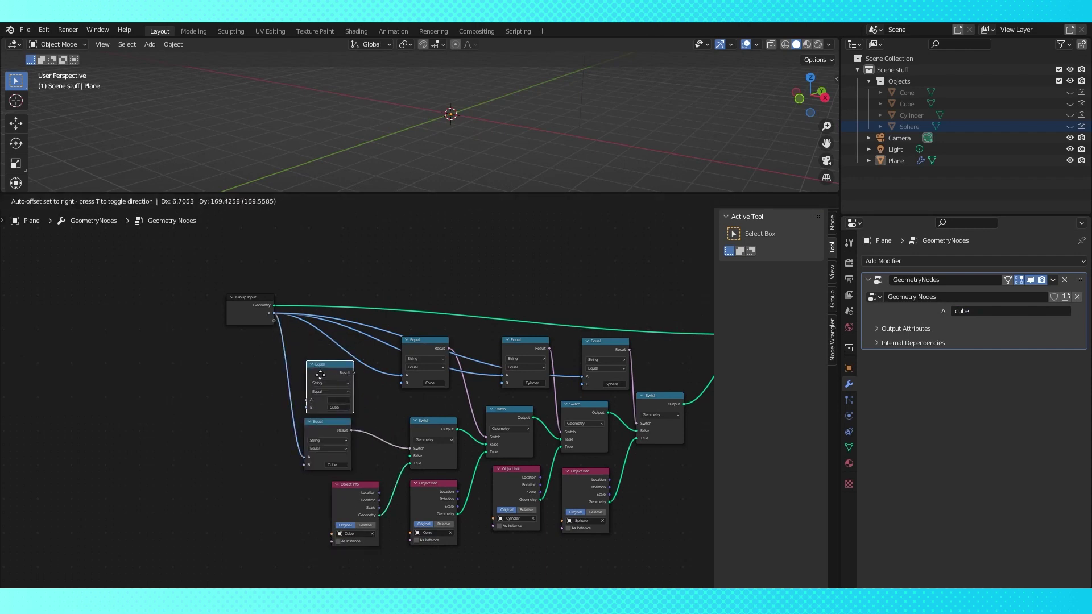
left_click(320, 375)
scroll(337, 419, "up", 1)
type("cub")
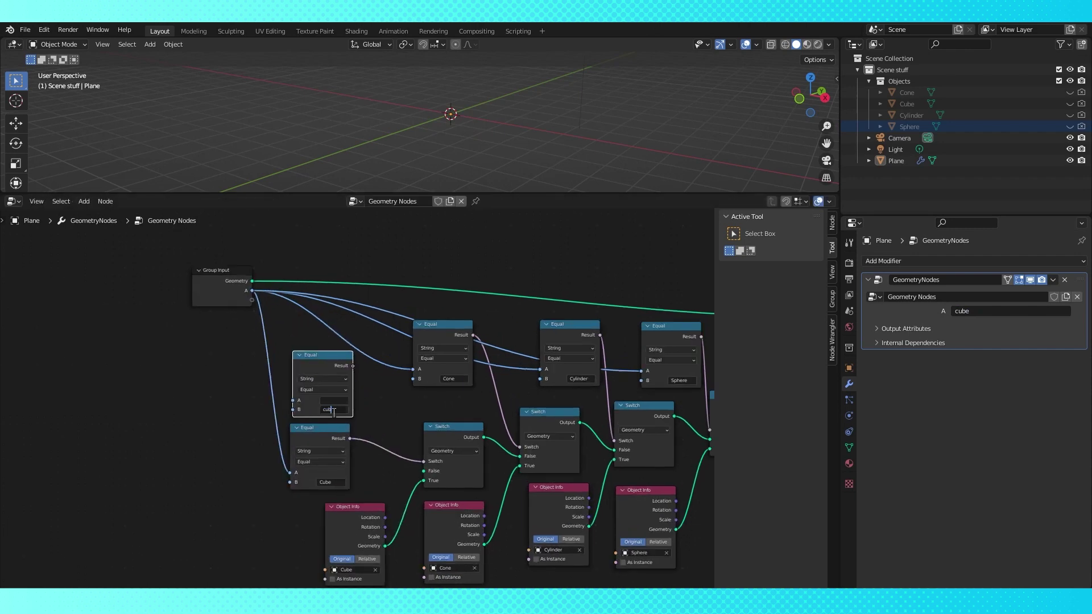
left_click_drag(261, 292, 292, 400)
Move the Group Input node and both cube Equal nodes left to free space before the first Switch.
left_click(221, 286)
left_click_drag(222, 286, 120, 262)
left_click_drag(344, 406, 328, 406)
left_click_drag(324, 444, 308, 447)
Add a Boolean Math node and set its operation to Or.
key("shift+a")
mouse_move(374, 427)
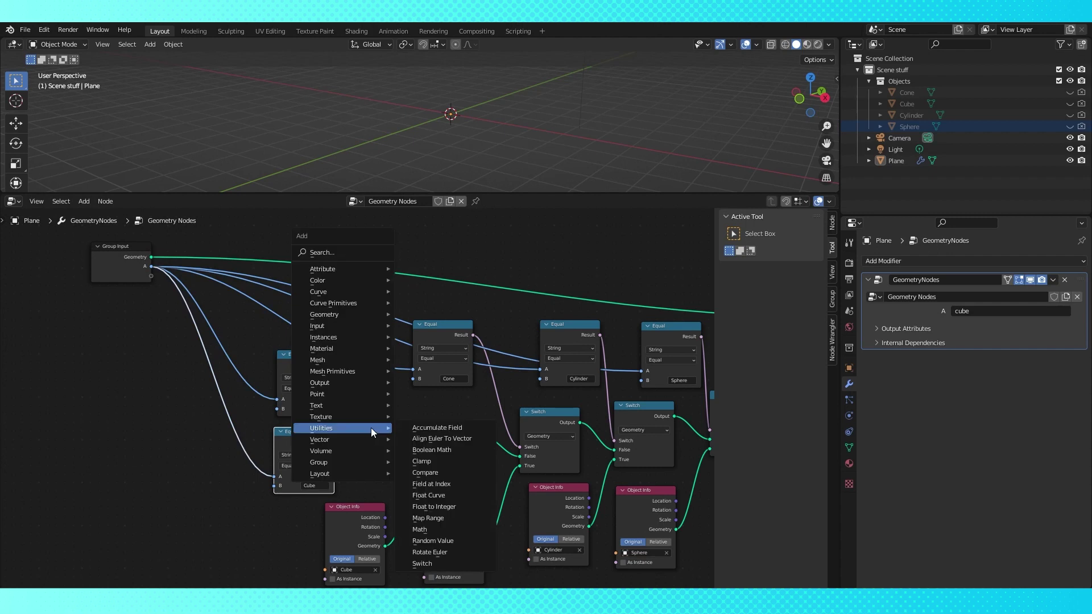
left_click(432, 450)
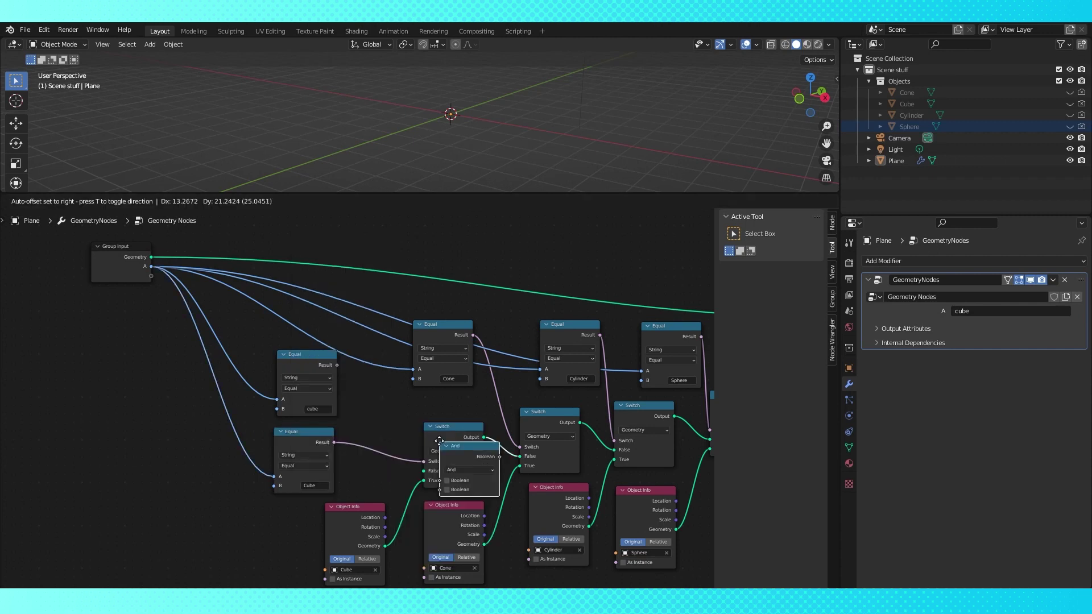
left_click(107, 425)
left_click(158, 447)
left_click(146, 467)
Insert the Or node between the Cube Equal node and the first Switch, and connect the lowercase cube comparison to its other Boolean input.
left_click_drag(146, 431, 369, 447)
left_click_drag(337, 365, 368, 438)
left_click_drag(312, 363, 304, 367)
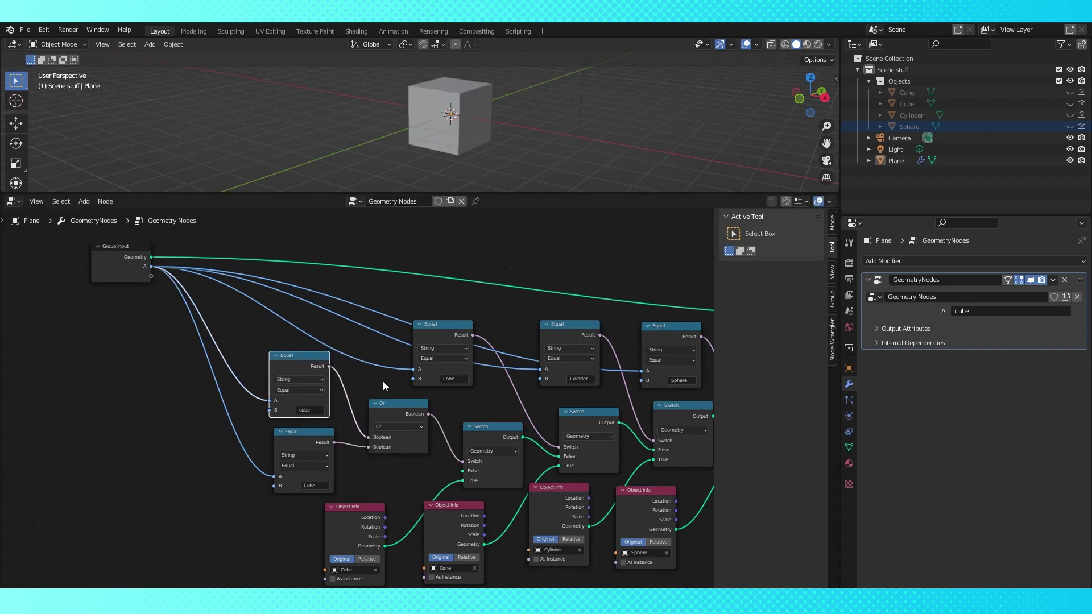
Test the modifier's A input with both "Cube" and "cube".
left_click(981, 311)
type("Cube")
key("Return")
left_click(980, 312)
type("cube")
key("Return")
Try "cone" in the modifier's A input, and set it to "Cone".
left_click(981, 311)
type("cone")
key("Return")
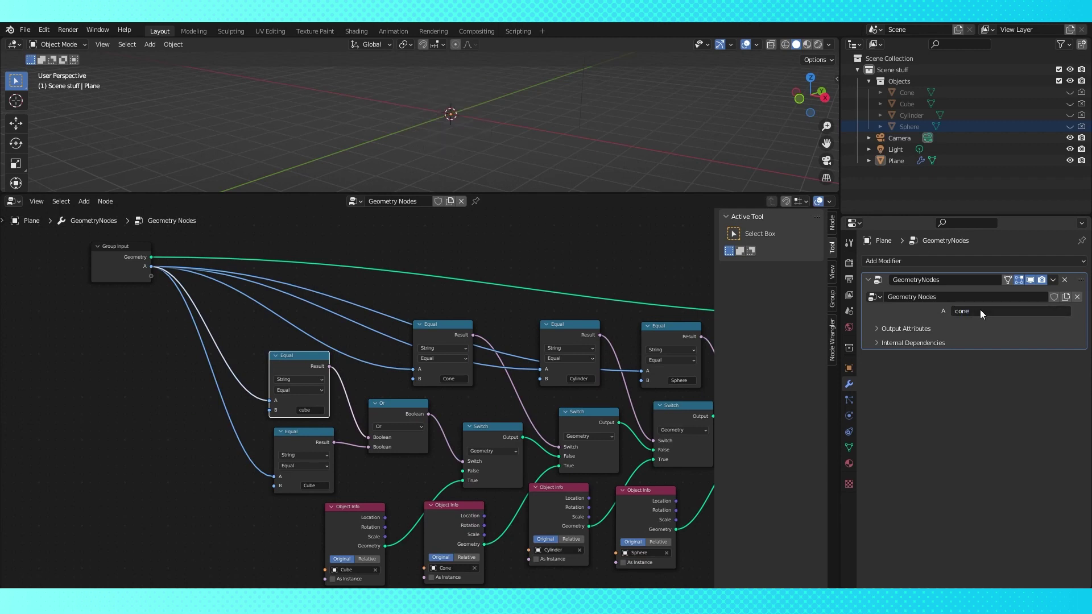
left_click(980, 311)
type("Cone")
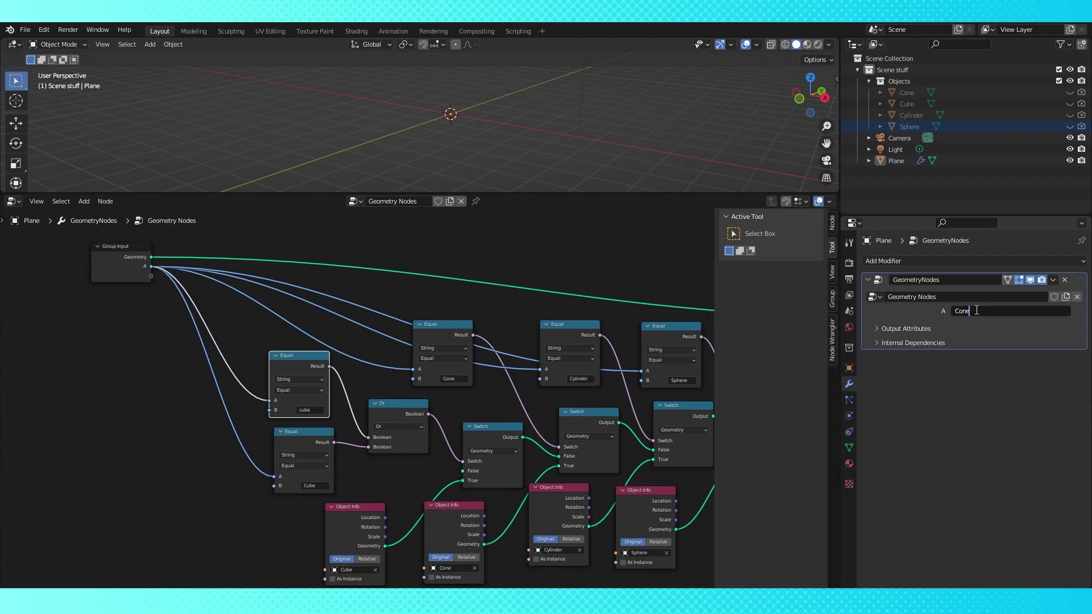
key("Return")
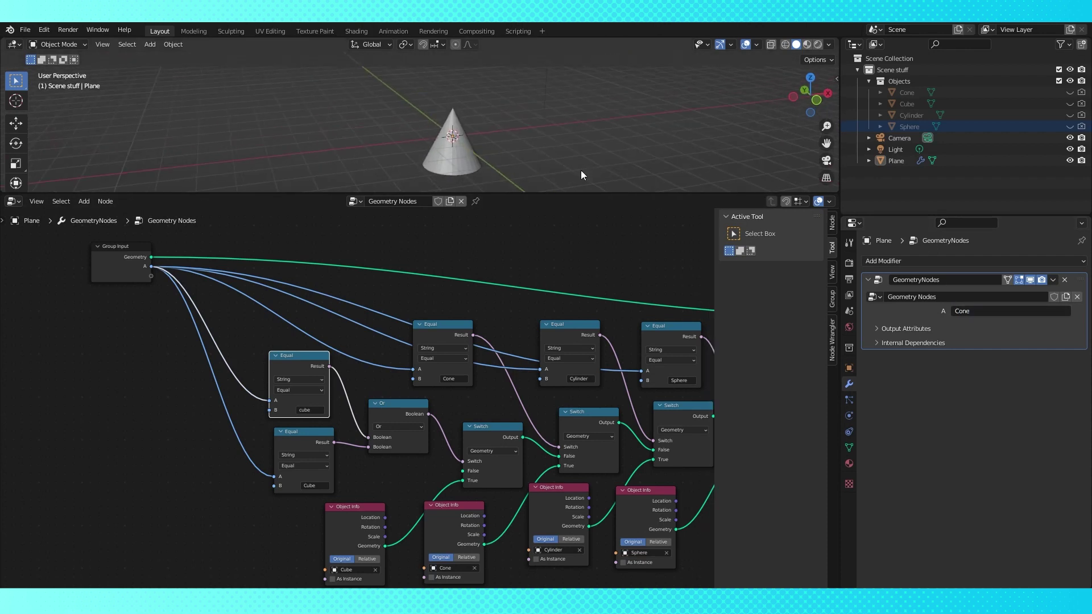